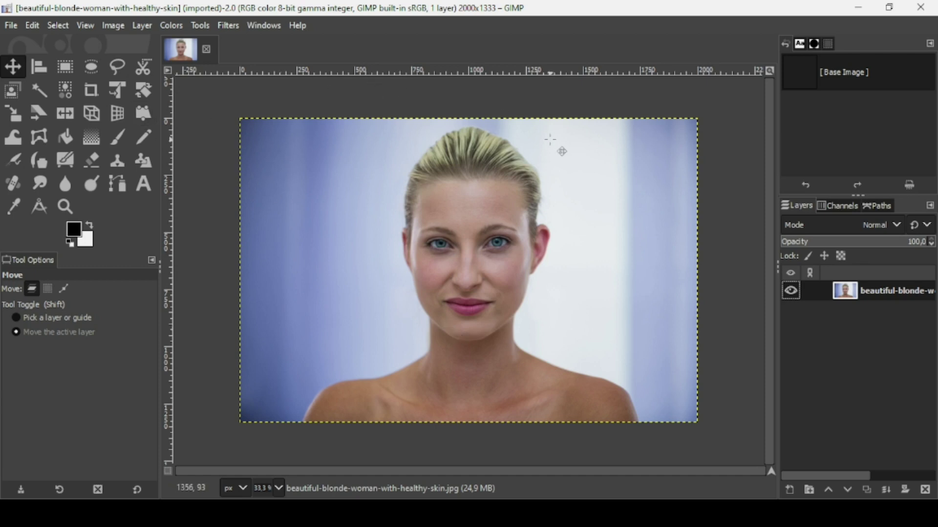
Crop the portrait to a tight frame around the woman's face and shoulders.
click(98, 99)
mouse_move(154, 285)
mouse_down()
mouse_move(159, 380)
mouse_move(153, 277)
mouse_up()
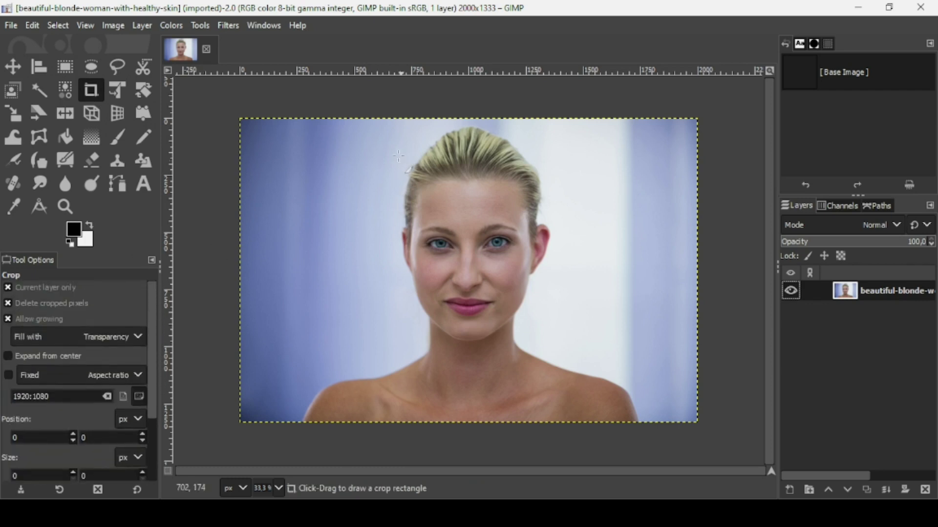
drag(354, 112, 580, 359)
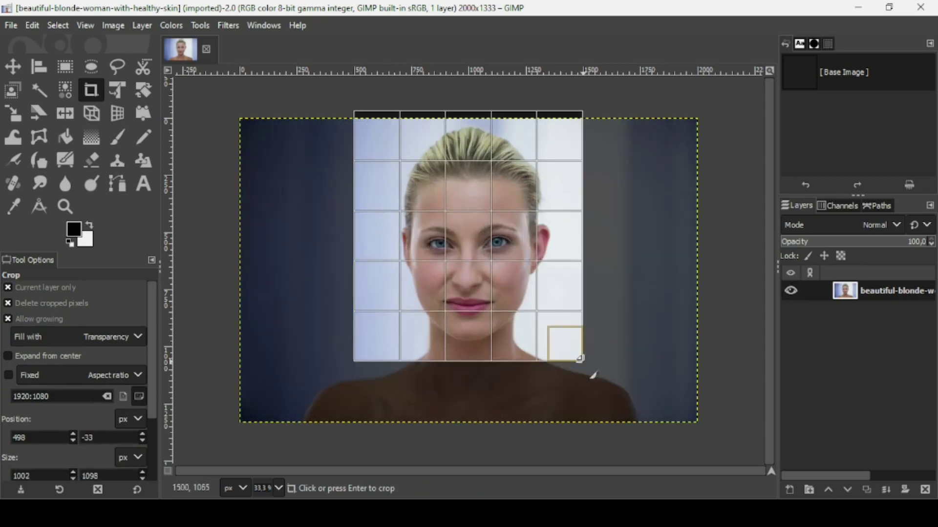
drag(466, 128, 464, 131)
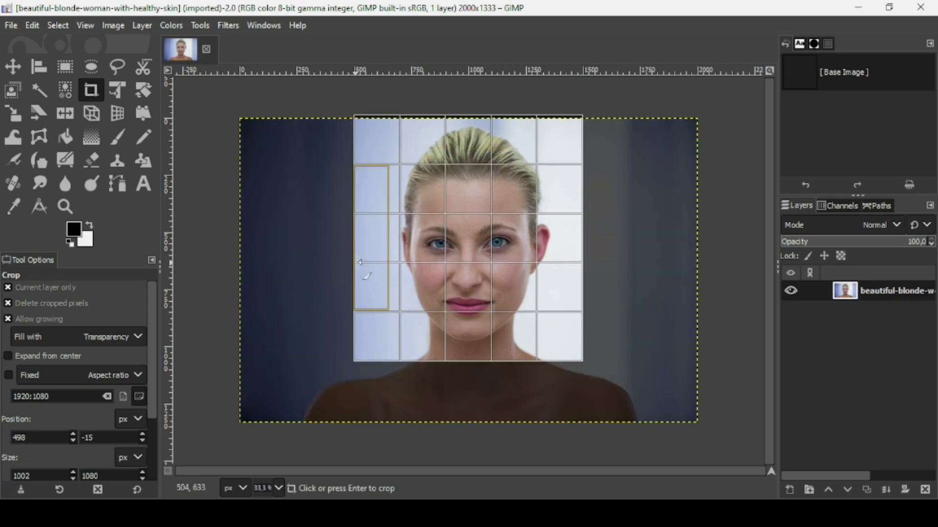
drag(366, 254, 387, 254)
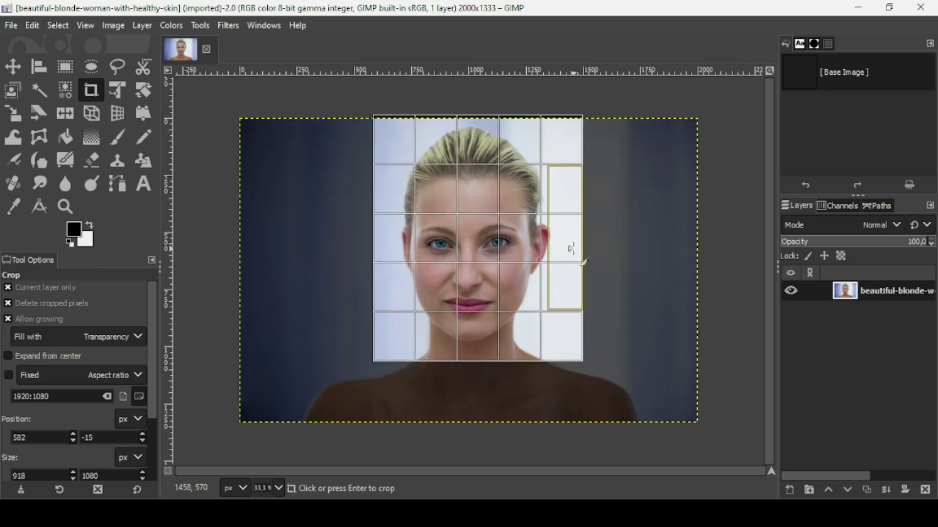
drag(569, 247, 562, 249)
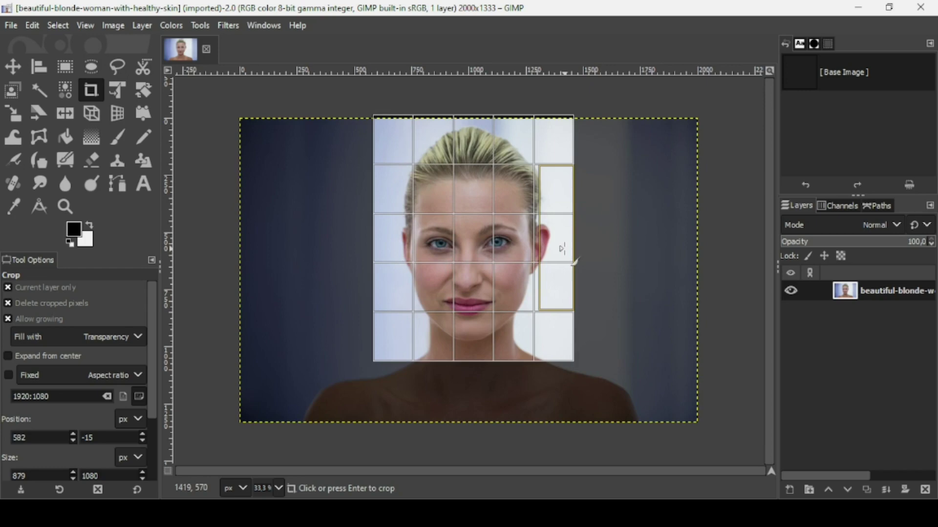
key(Return)
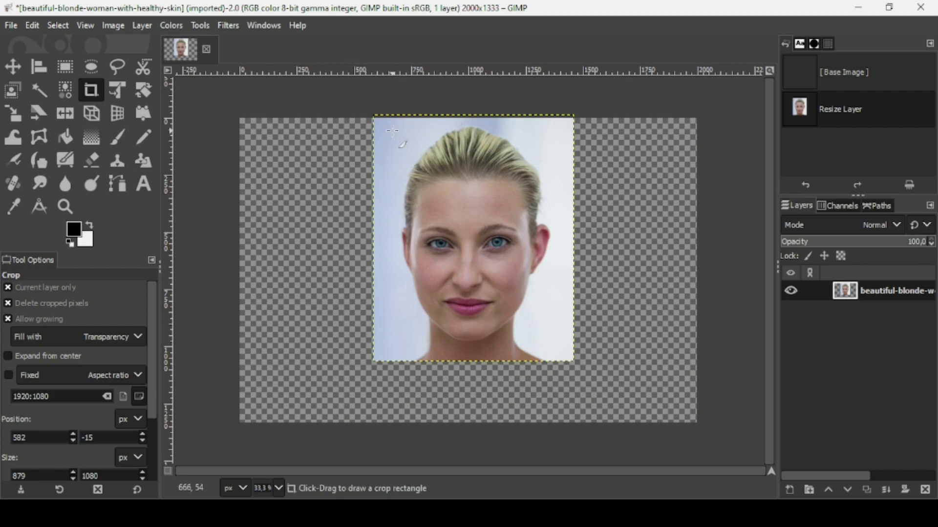
Trim the empty transparent borders with Crop to Content, leaving an 879 × 1065 image.
click(114, 26)
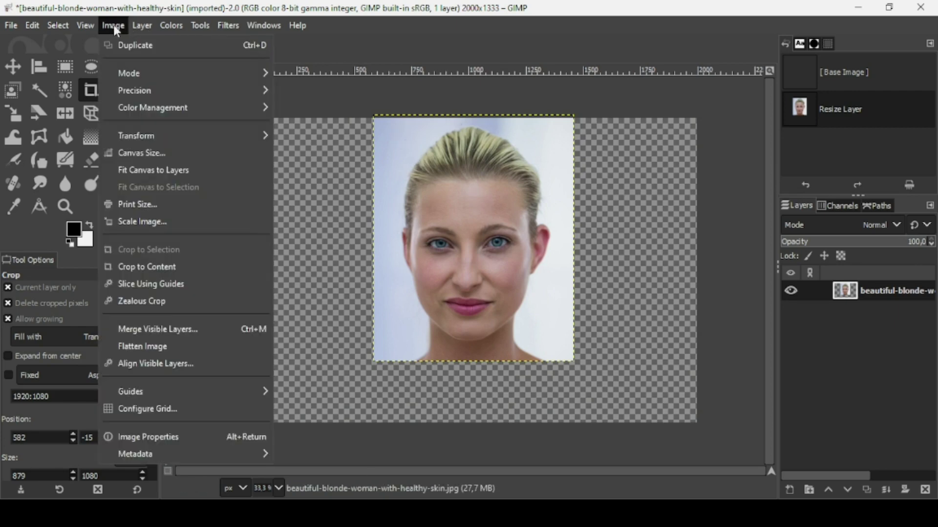
click(171, 266)
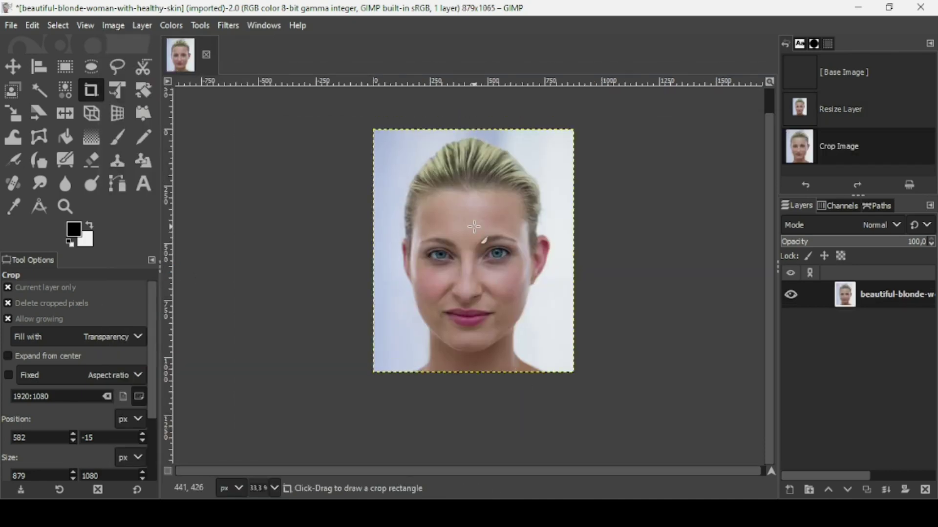
scroll(474, 226, up, 2)
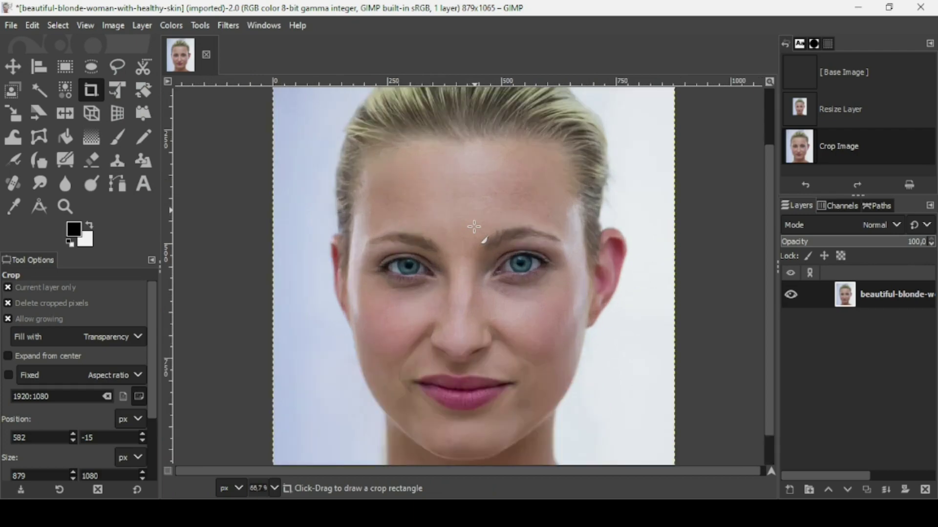
scroll(474, 226, up, 1)
drag(770, 231, 770, 269)
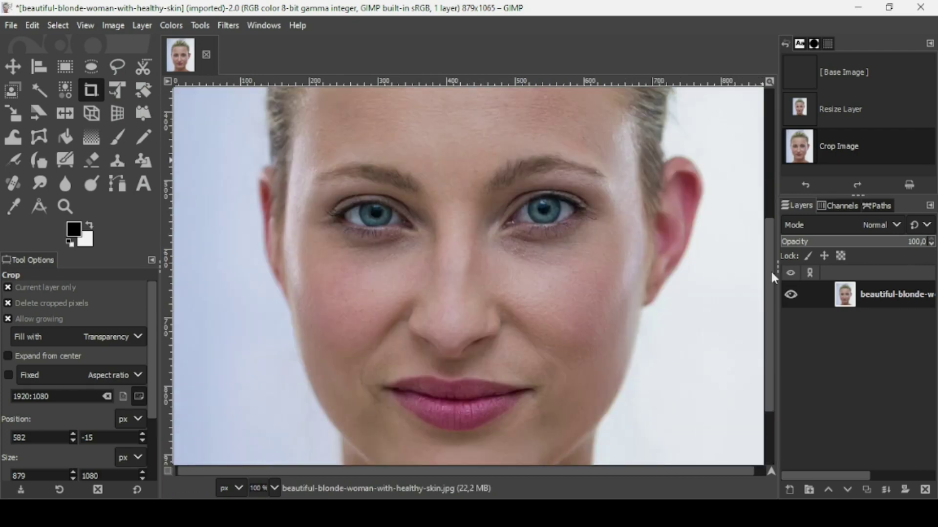
Duplicate the photo layer and set the copy's saturation scale to 0.
click(862, 489)
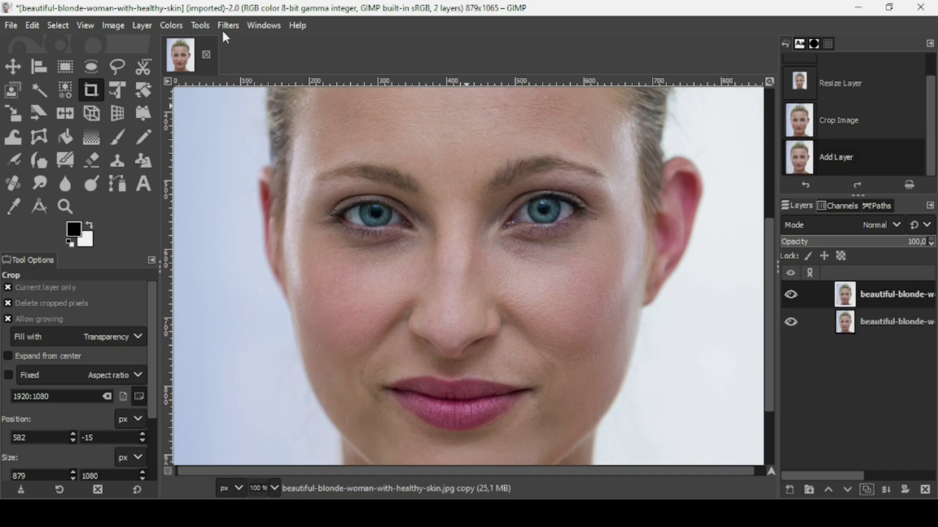
click(171, 25)
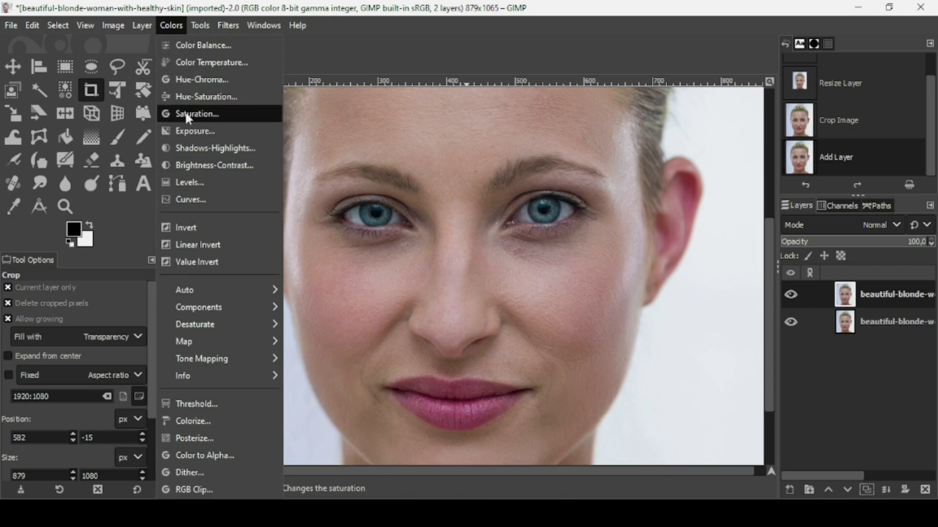
click(187, 115)
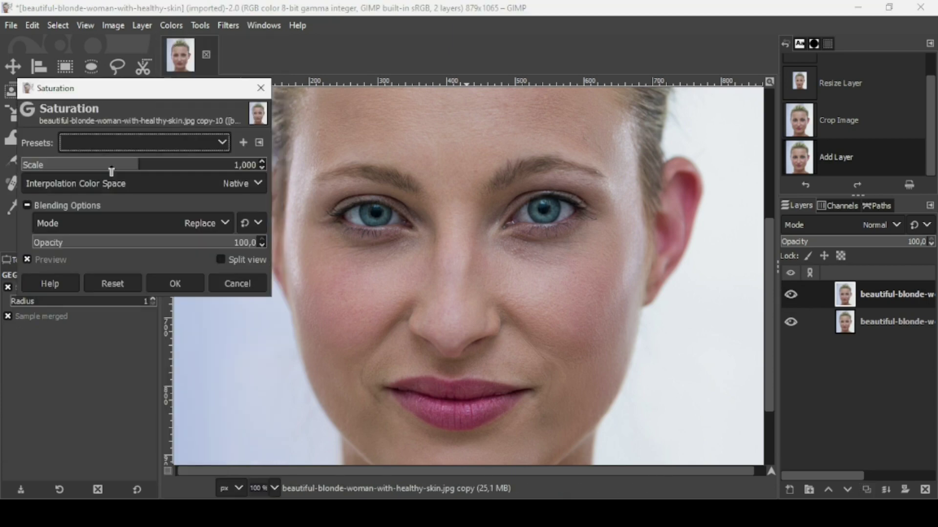
drag(112, 171, 11, 167)
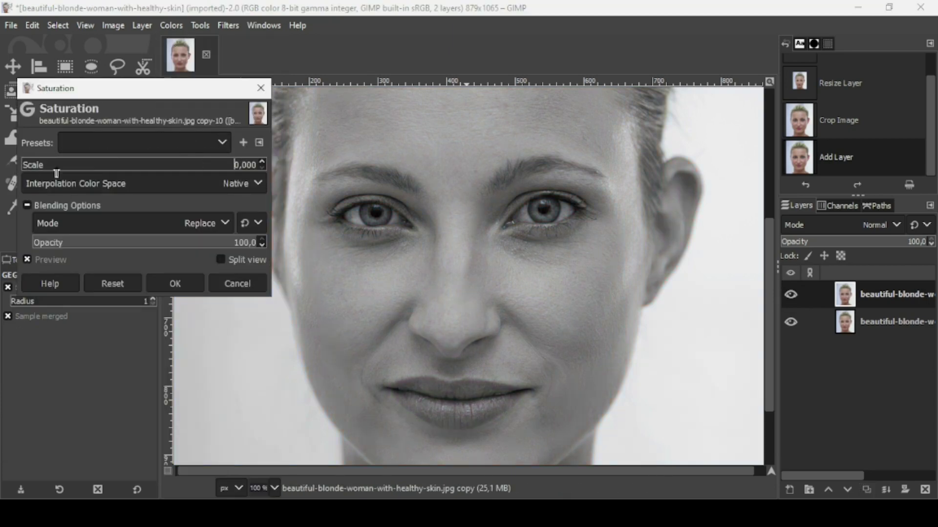
click(176, 283)
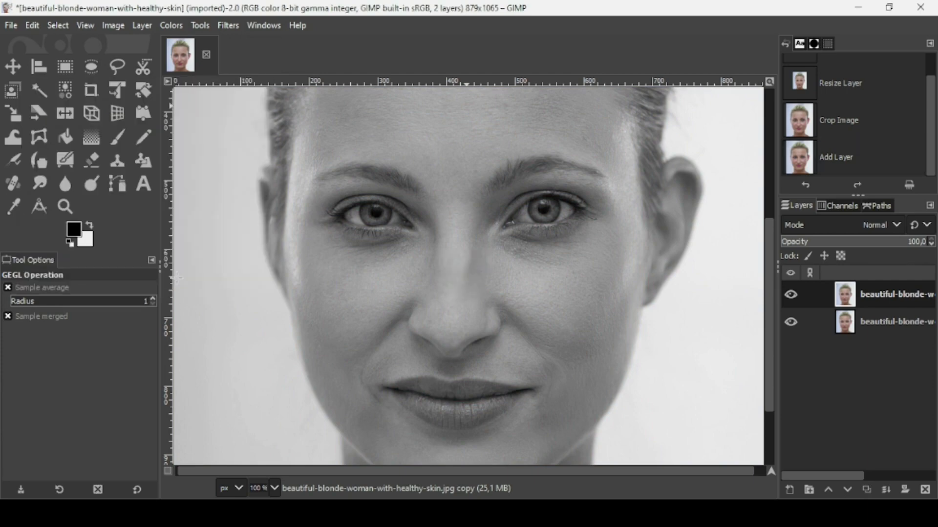
Open the High Pass filter on the grey copy, keeping standard deviation 4.0.
click(232, 25)
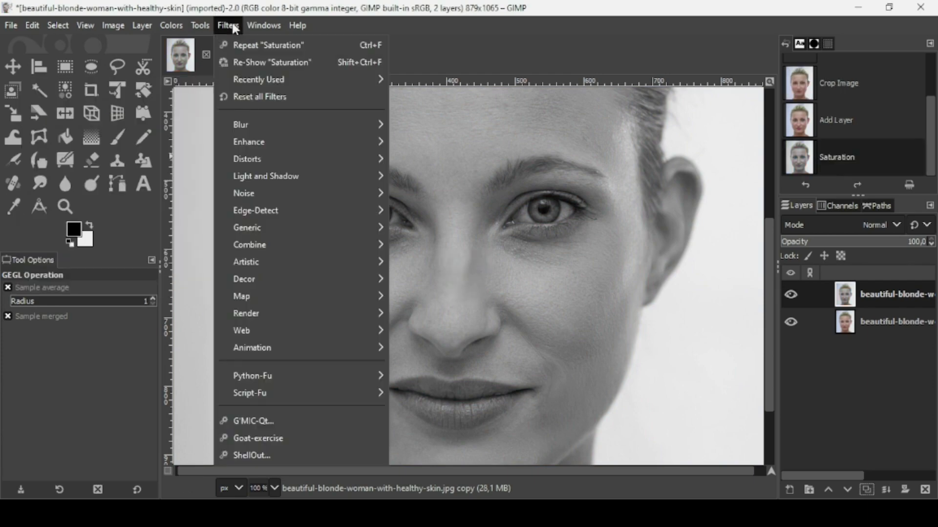
mouse_move(281, 143)
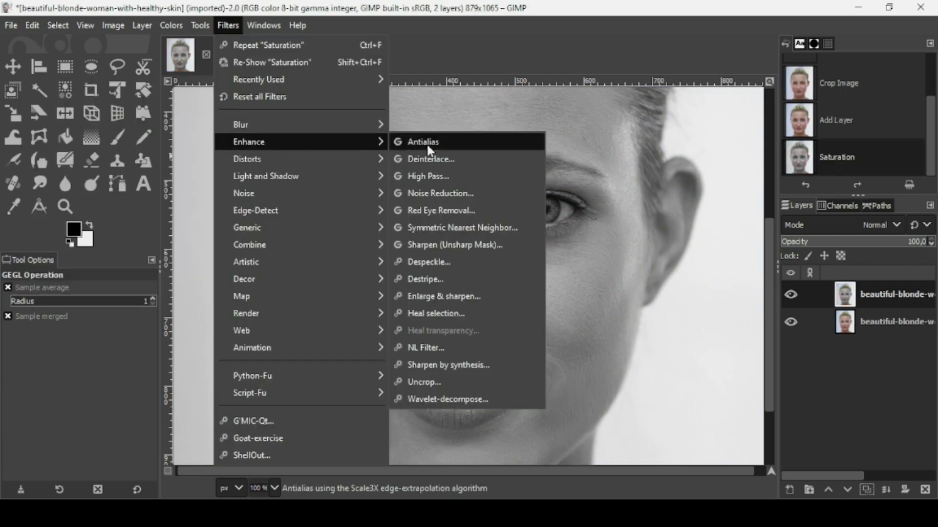
click(441, 175)
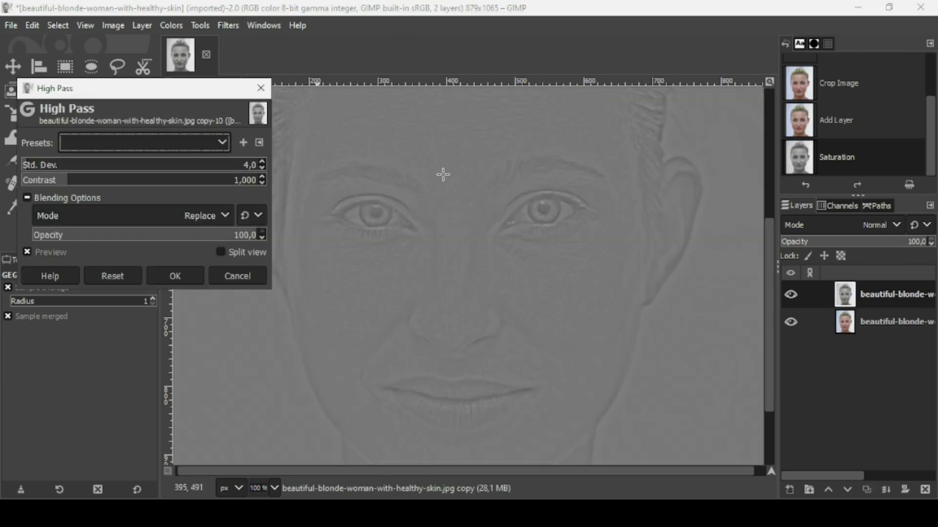
click(441, 6)
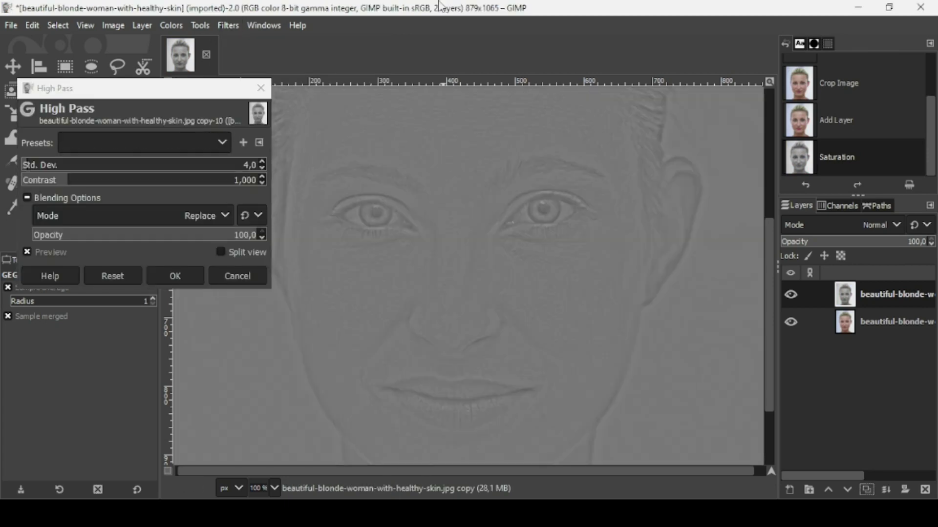
scroll(435, 323, up, 1)
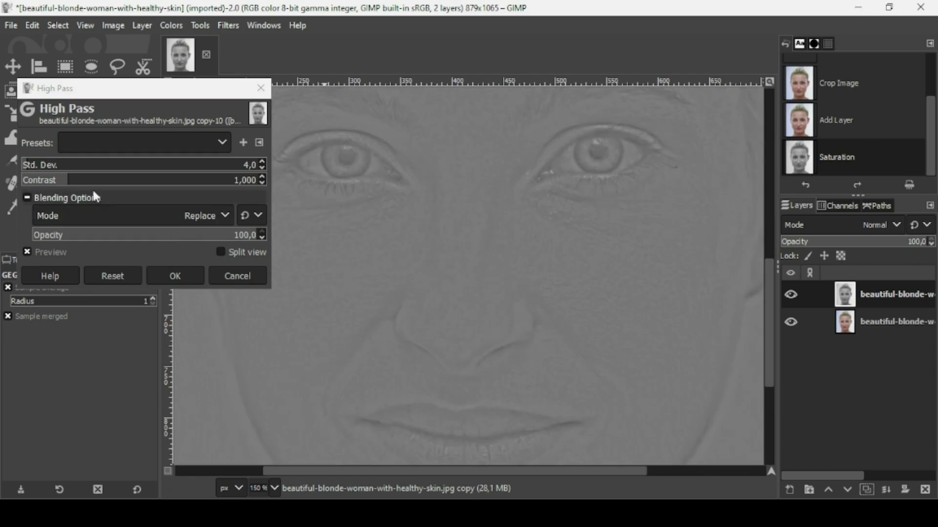
Raise the High Pass contrast to about 2.9, toggling the preview to compare.
drag(80, 184, 114, 183)
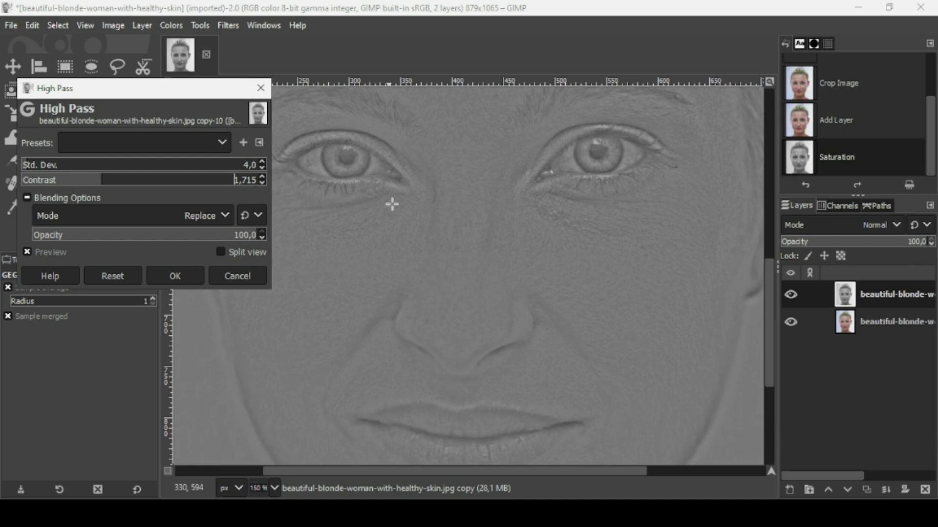
click(146, 182)
drag(146, 186, 152, 186)
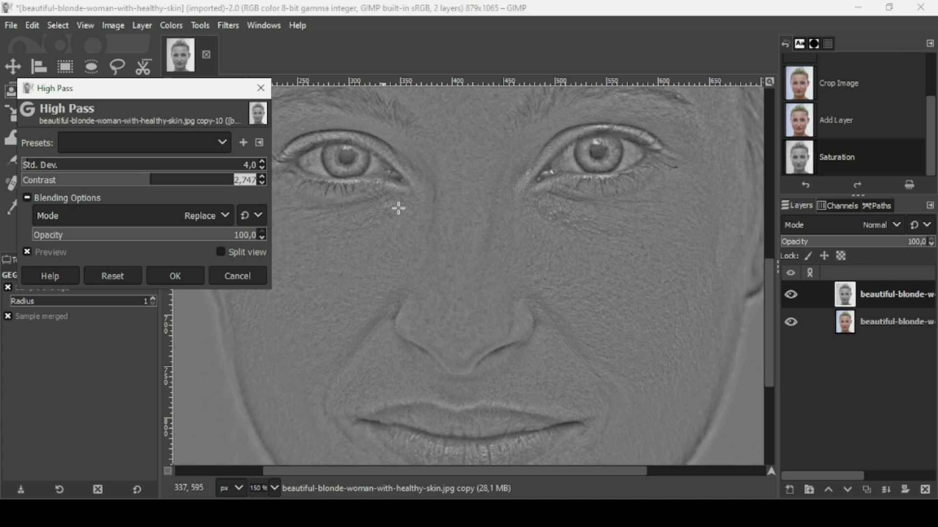
click(57, 251)
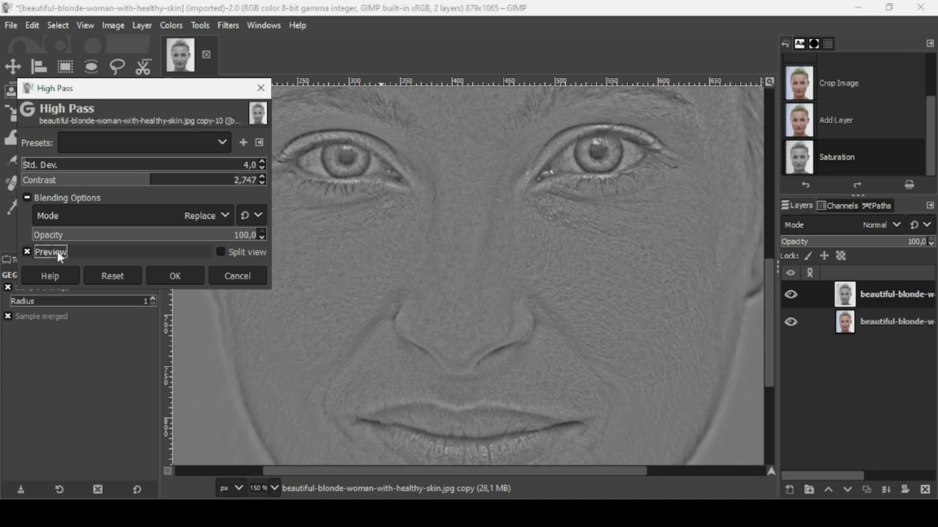
click(57, 251)
click(157, 182)
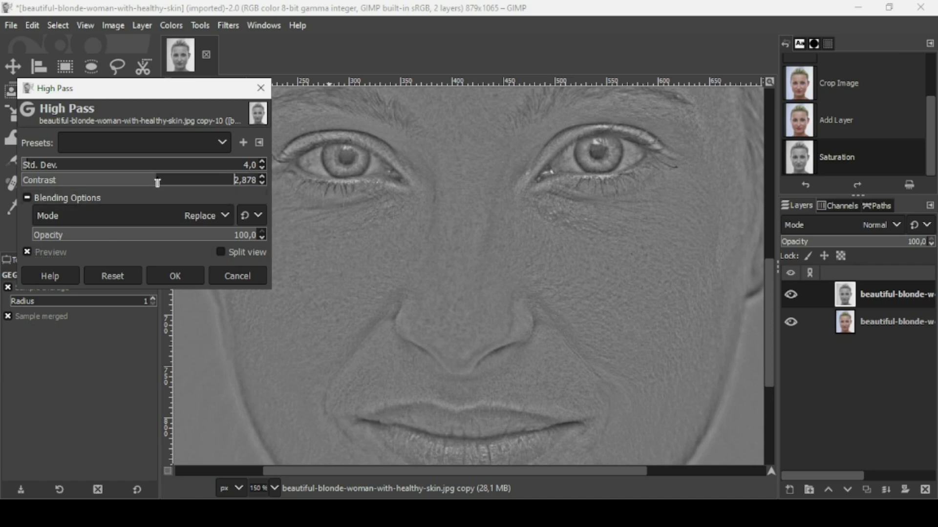
drag(158, 182, 158, 183)
Apply the High Pass filter and set the layer's blend mode to Overlay.
click(173, 271)
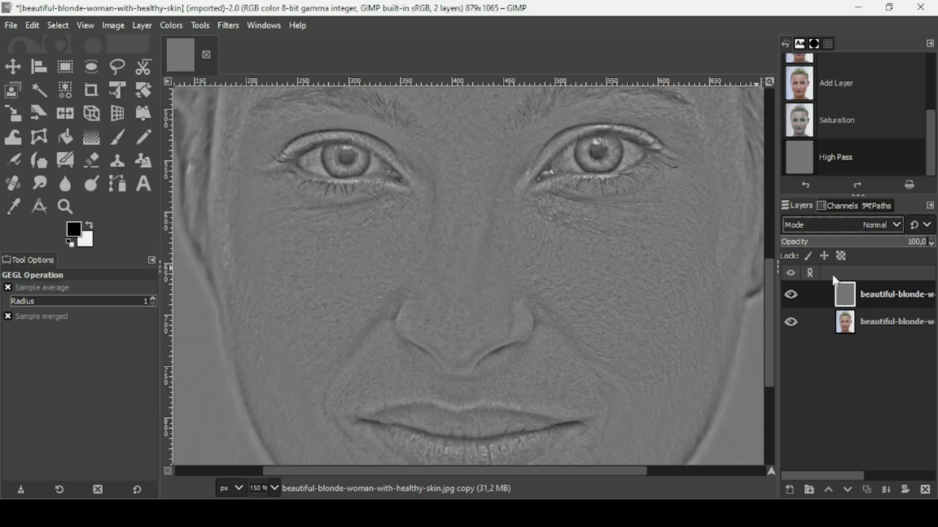
click(857, 229)
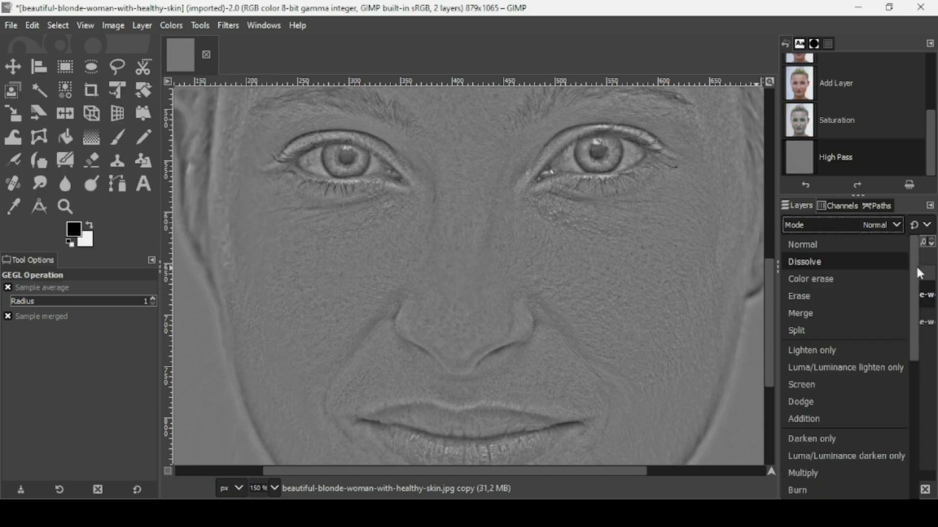
drag(916, 264, 914, 338)
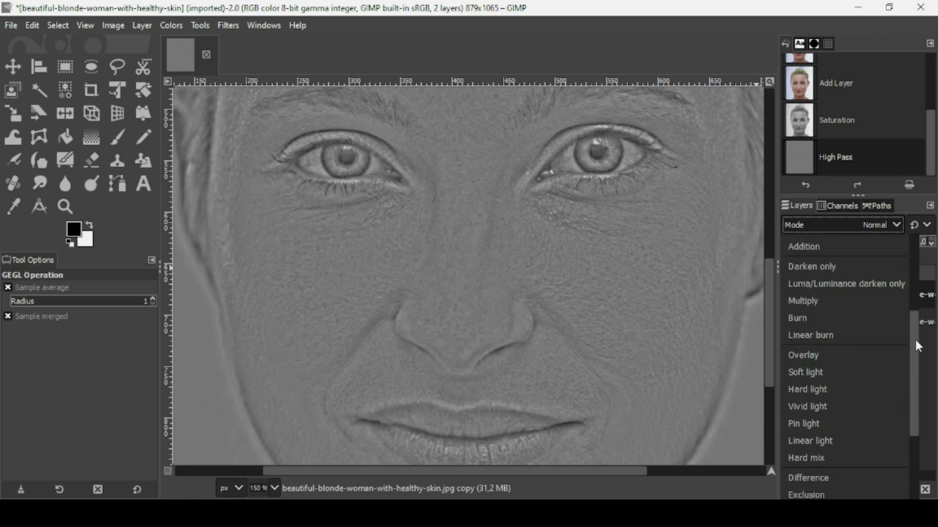
click(846, 358)
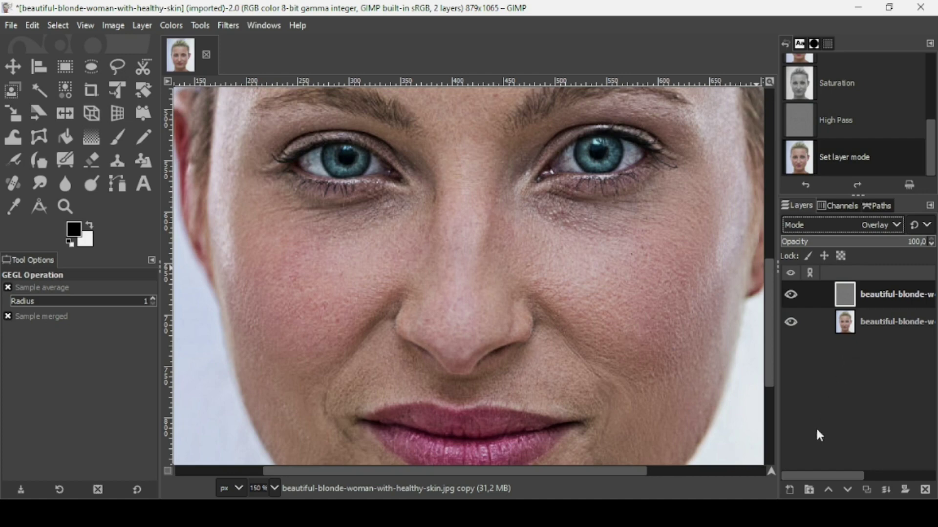
Add a new transparent layer below the high-pass layer, toggling the photo's visibility to check.
click(790, 490)
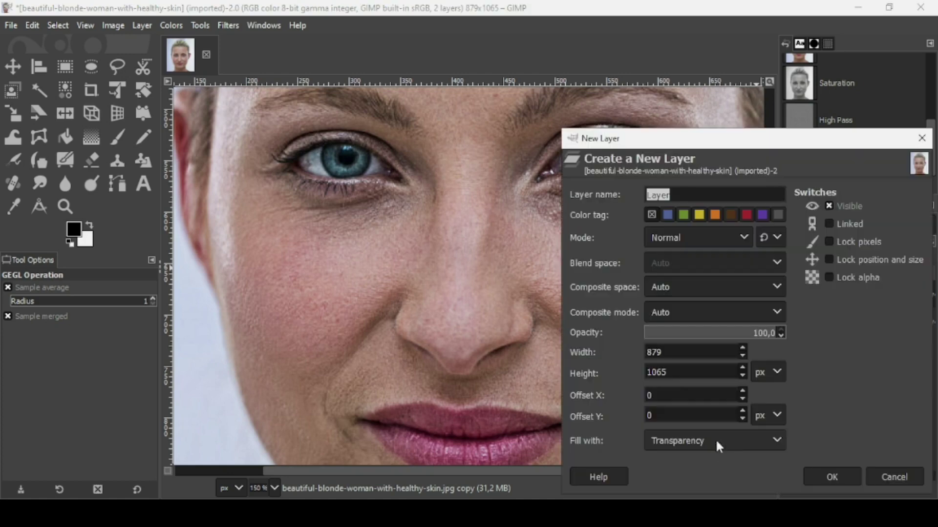
click(830, 481)
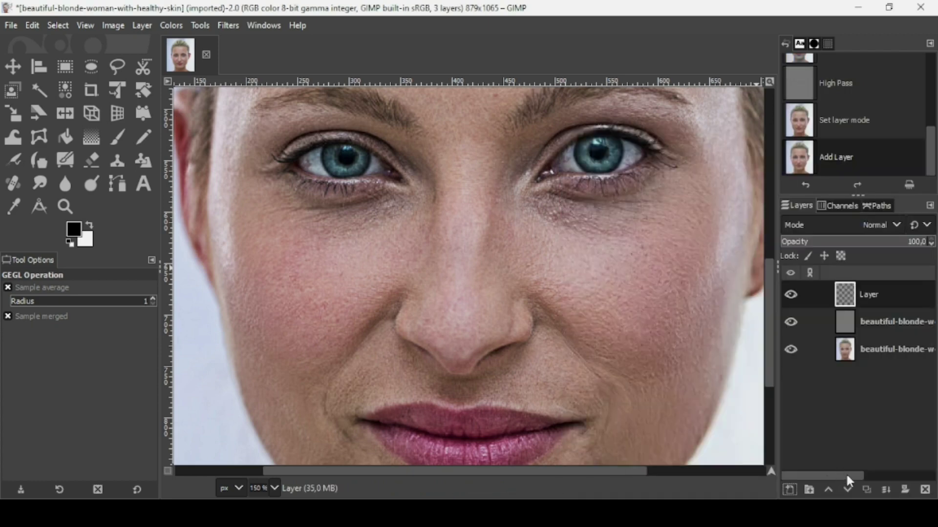
click(848, 490)
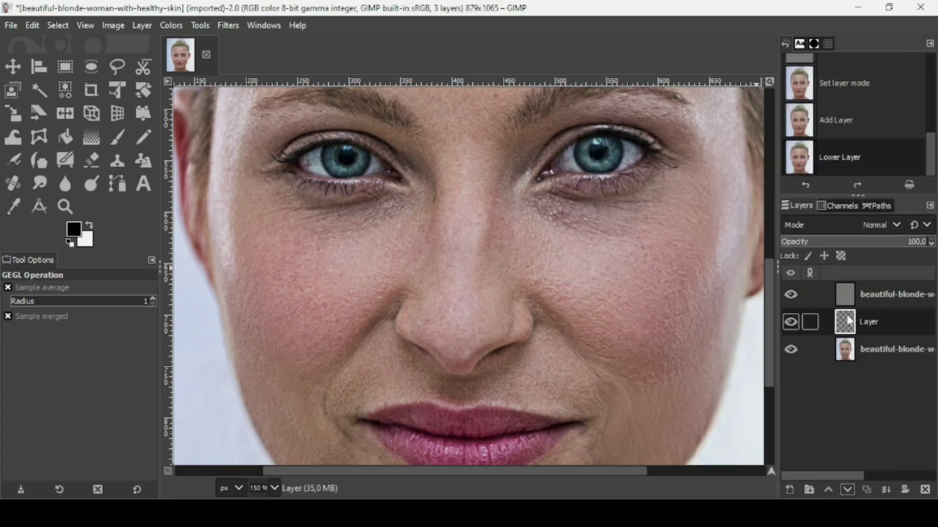
click(796, 349)
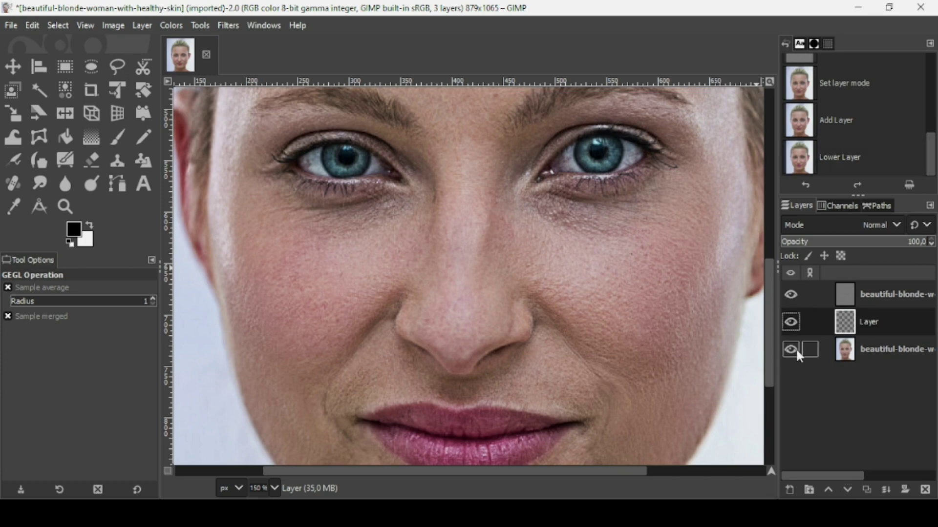
click(796, 349)
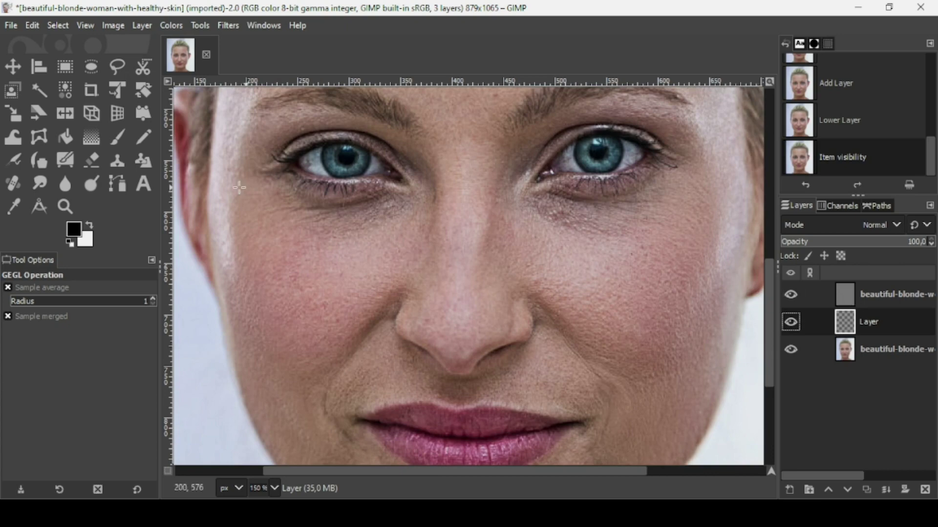
Select the Airbrush and set its hardness to 10 and size to 35.
click(10, 166)
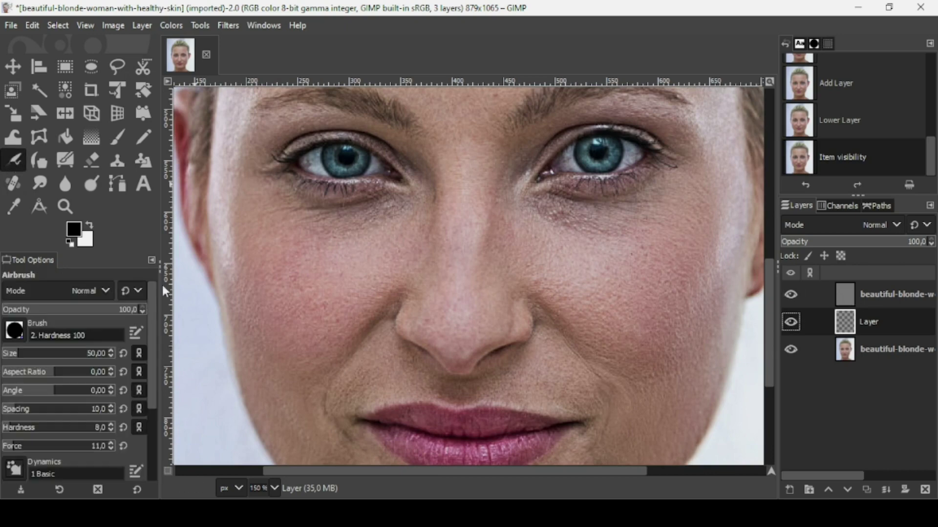
drag(154, 294, 150, 368)
scroll(150, 327, up, 5)
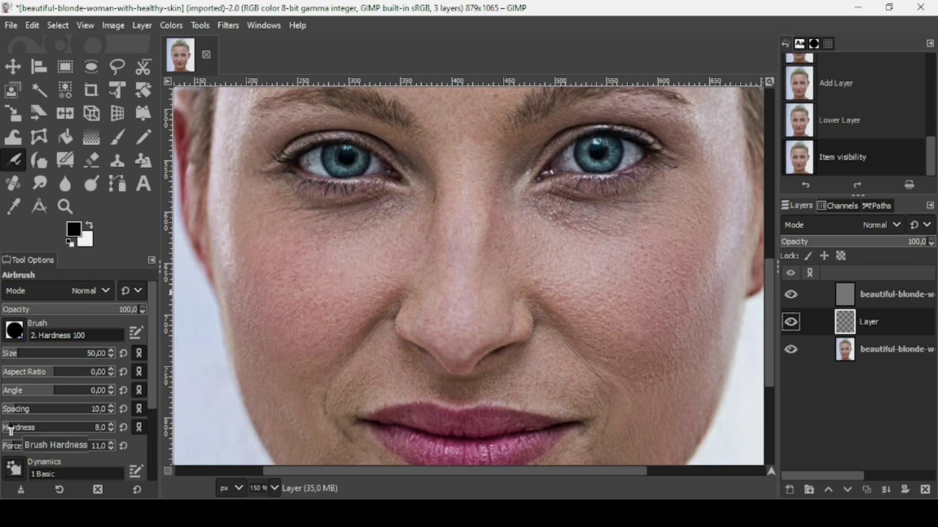
click(14, 429)
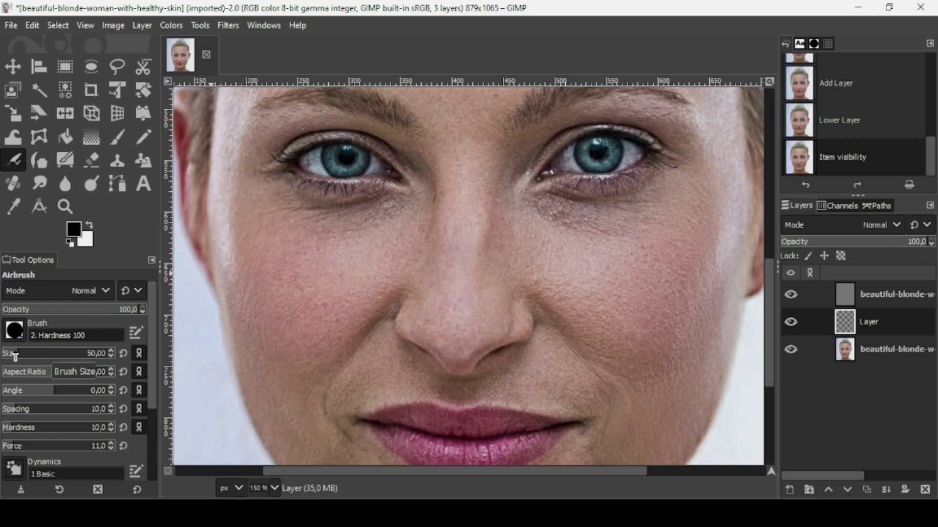
drag(16, 356, 12, 355)
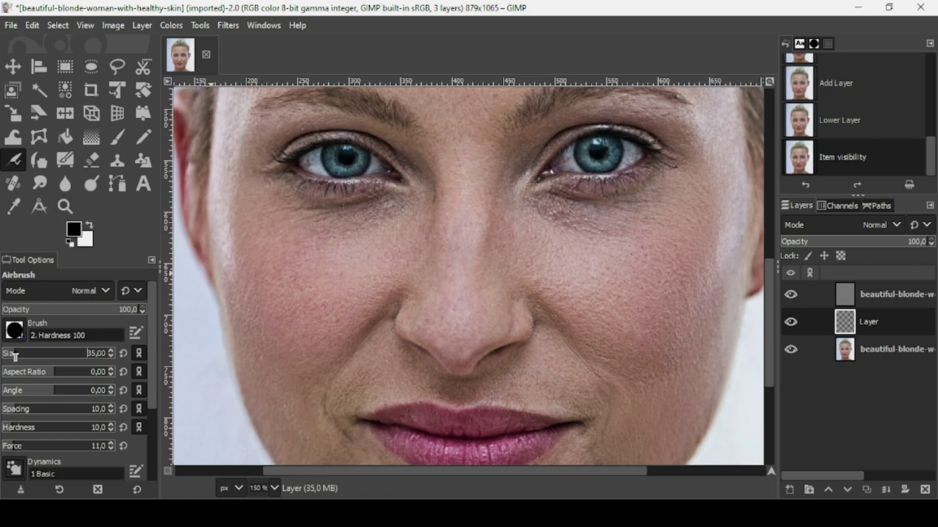
Sample a cheek skin tone and airbrush dabs under the left eye.
ctrl+click(375, 249)
click(372, 230)
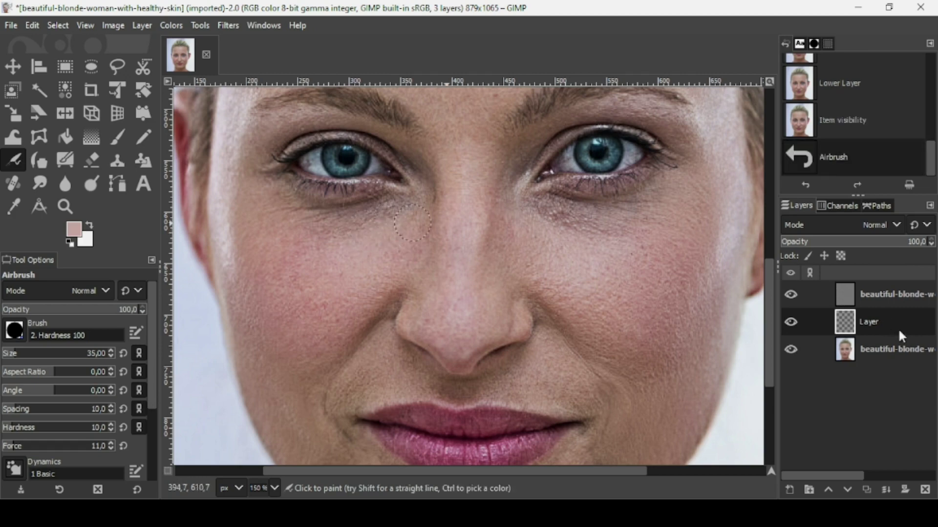
click(376, 211)
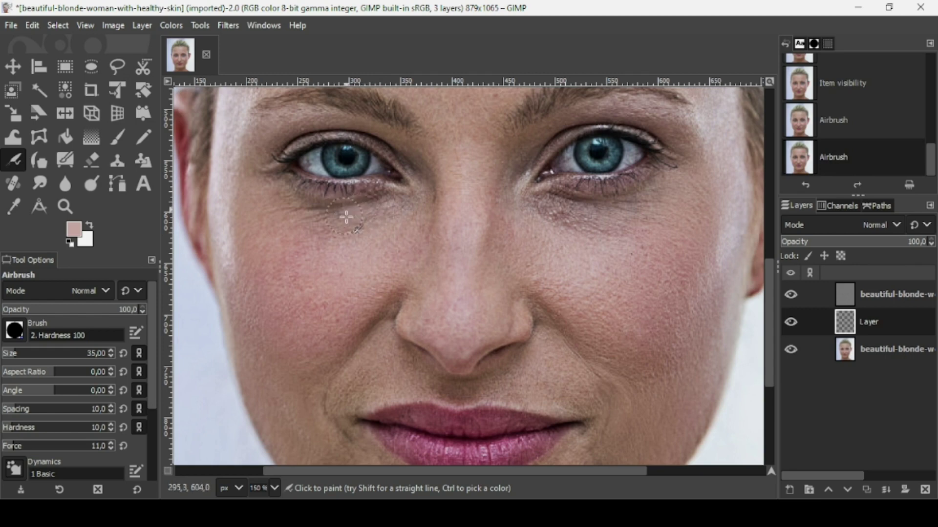
click(367, 206)
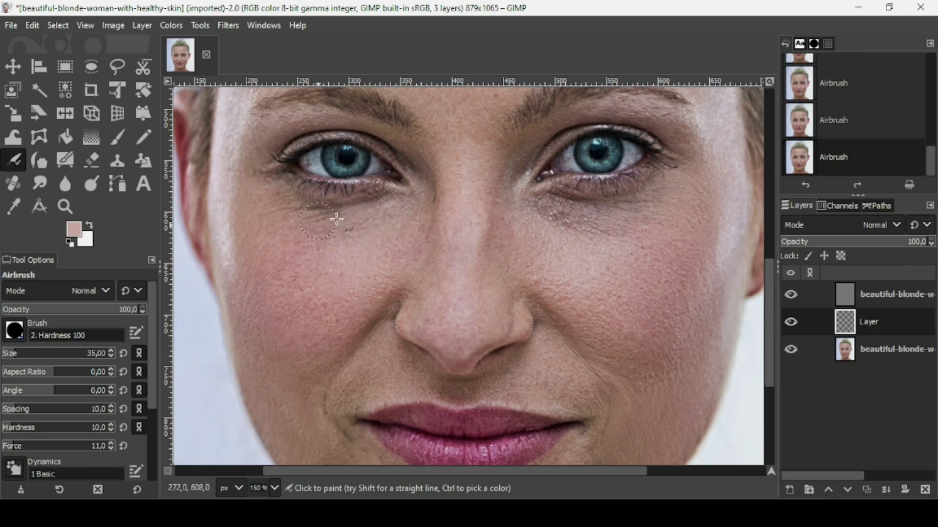
click(395, 208)
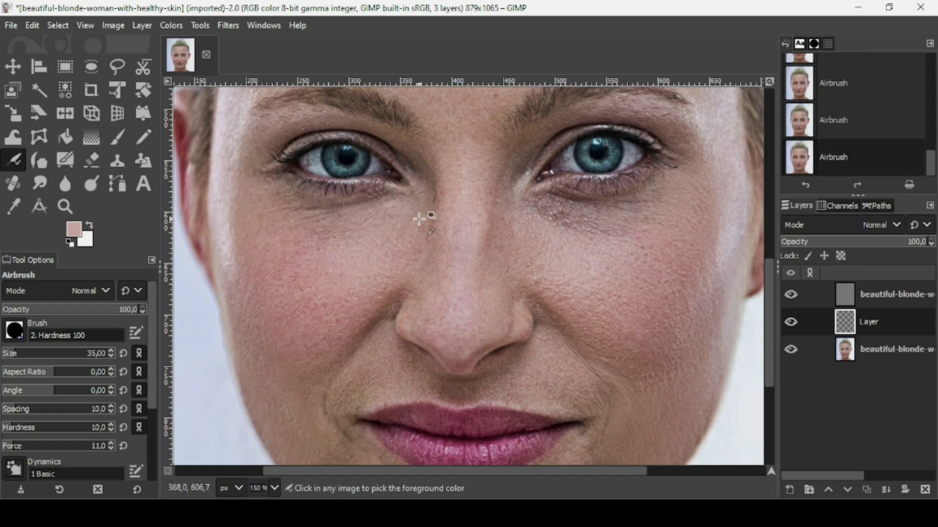
Resample skin tone and paint broader strokes over the dark area under the left eye.
ctrl+click(419, 218)
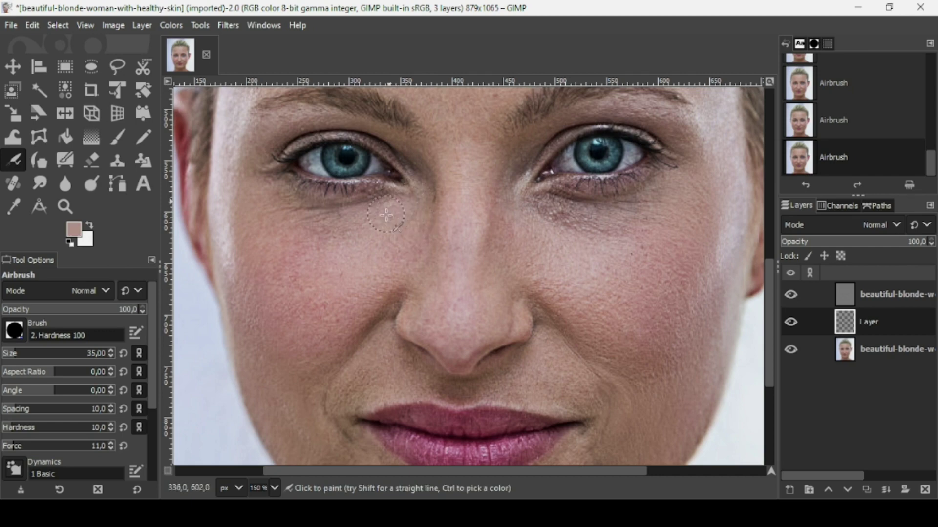
drag(409, 212, 380, 239)
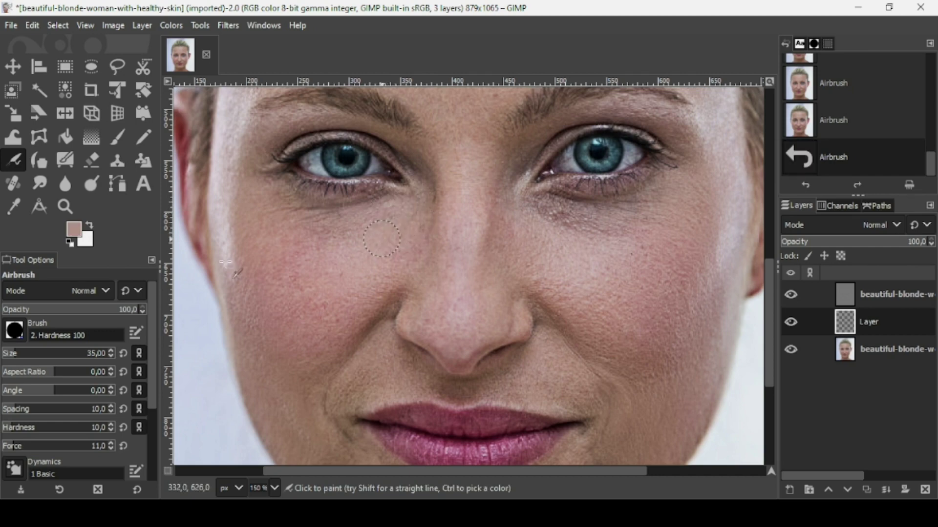
ctrl+click(307, 250)
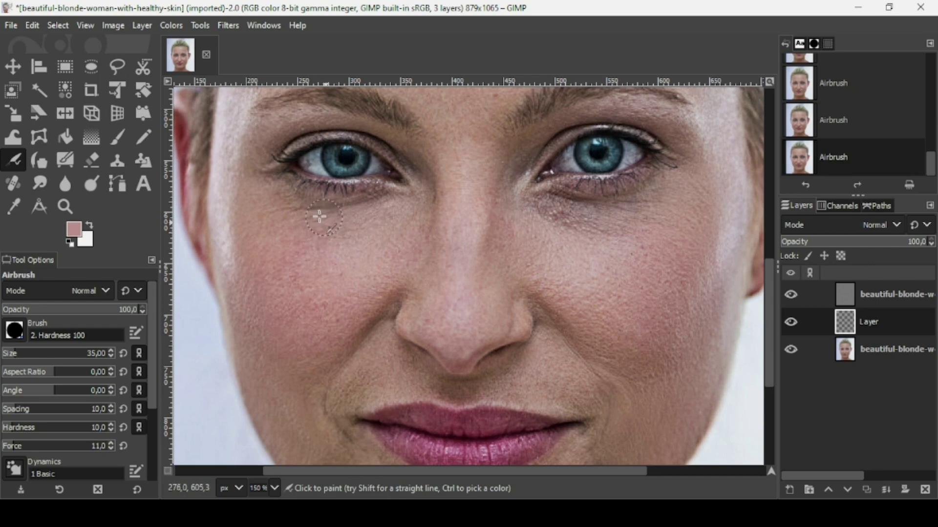
mouse_move(300, 216)
mouse_down()
mouse_move(339, 231)
mouse_move(292, 233)
mouse_move(333, 204)
mouse_move(342, 214)
mouse_move(322, 220)
mouse_move(347, 234)
mouse_move(299, 221)
mouse_up()
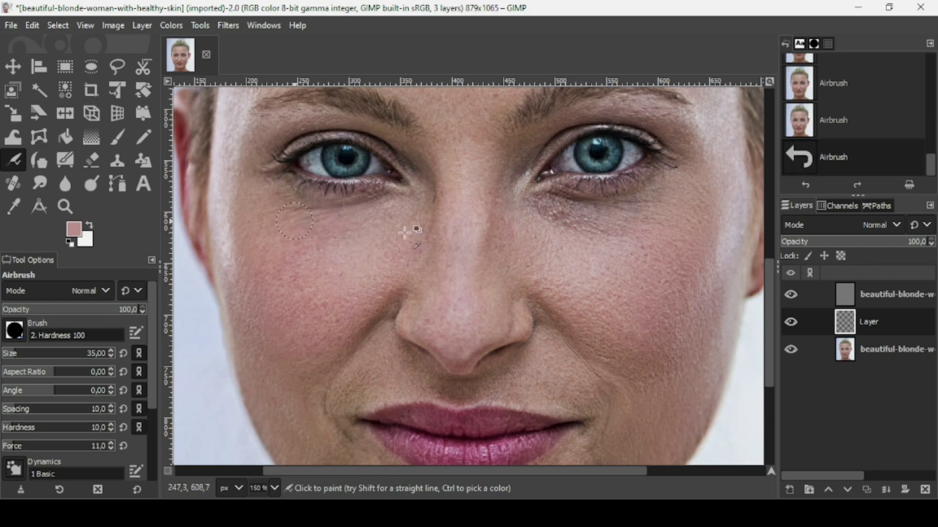
ctrl+click(405, 218)
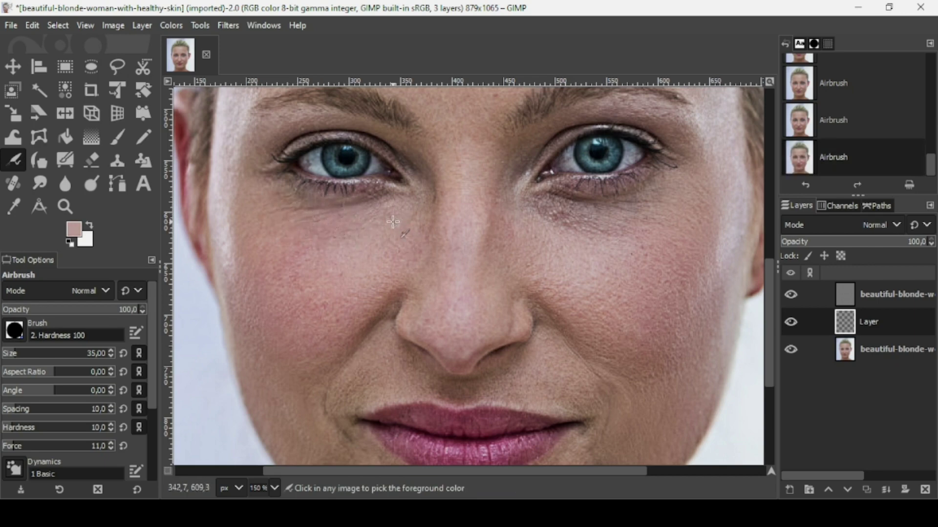
Shrink the airbrush to size 20 and paint finer strokes under the left eye.
click(11, 358)
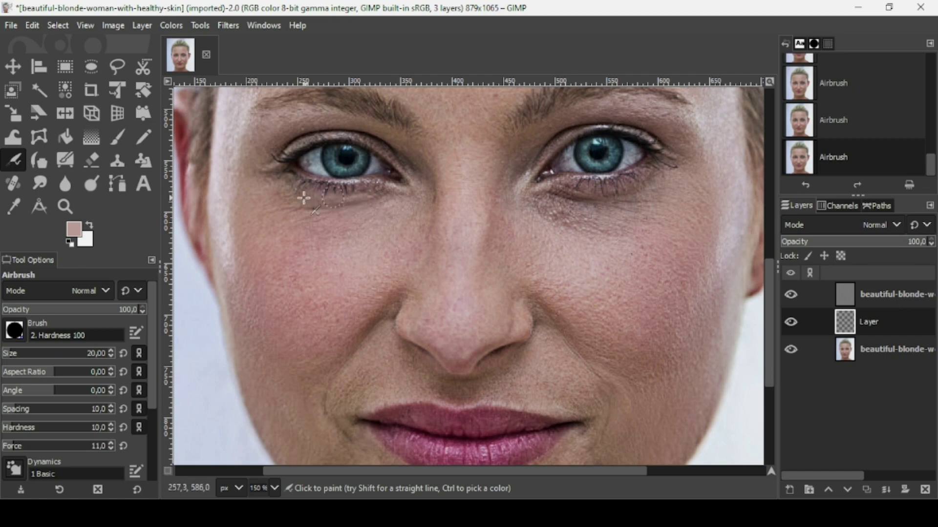
mouse_move(310, 202)
mouse_down()
mouse_move(380, 194)
mouse_move(354, 228)
mouse_move(343, 200)
mouse_move(293, 208)
mouse_move(363, 197)
mouse_up()
mouse_move(289, 195)
mouse_down()
mouse_move(283, 204)
mouse_move(288, 182)
mouse_move(318, 230)
mouse_up()
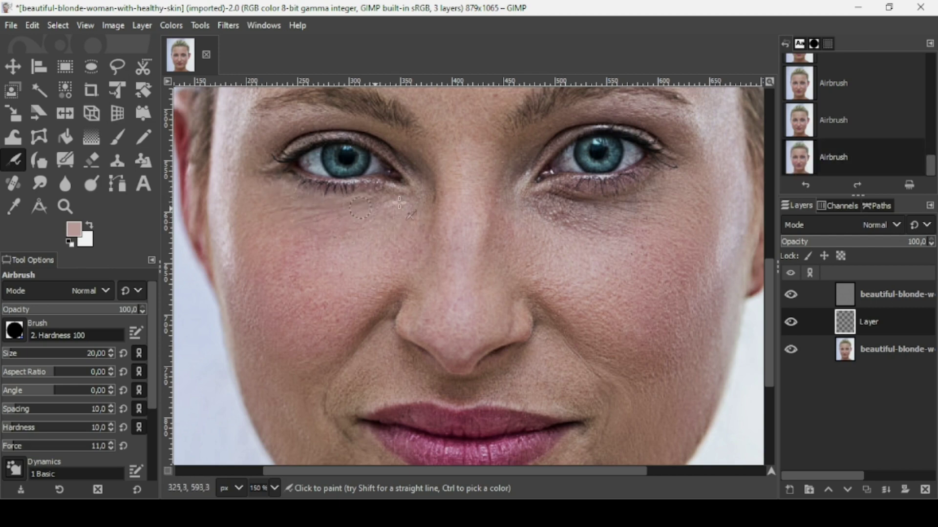
Paint sampled skin tone at the inner eye corner and down the nose bridge, then zoom to 100%.
key(ctrl)
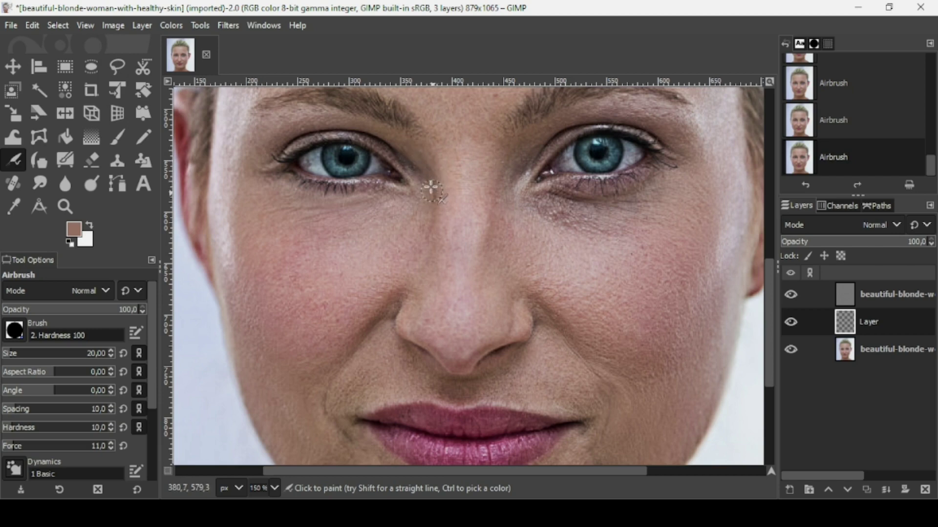
click(431, 173)
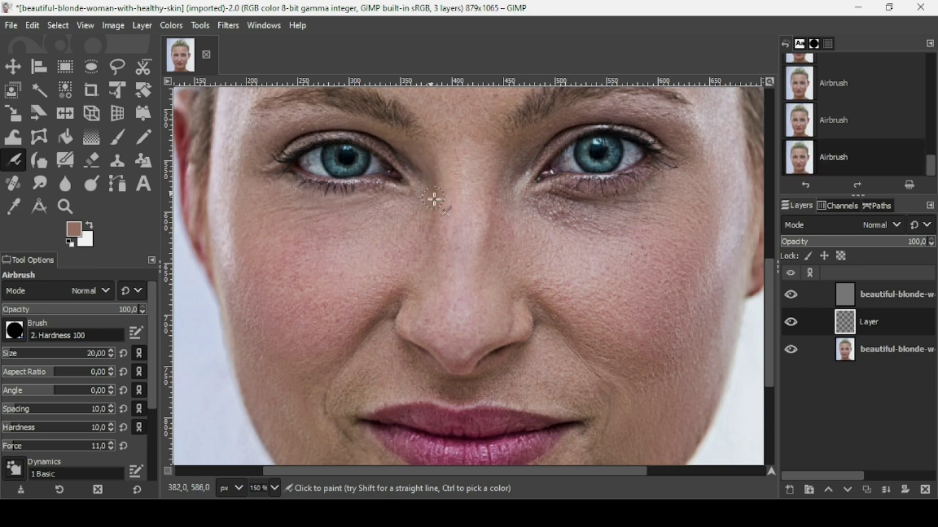
mouse_move(436, 191)
mouse_down()
mouse_move(430, 217)
mouse_move(435, 182)
mouse_up()
drag(434, 214, 429, 218)
mouse_move(412, 168)
mouse_down()
mouse_move(457, 214)
mouse_move(432, 198)
mouse_move(433, 187)
mouse_move(426, 213)
mouse_up()
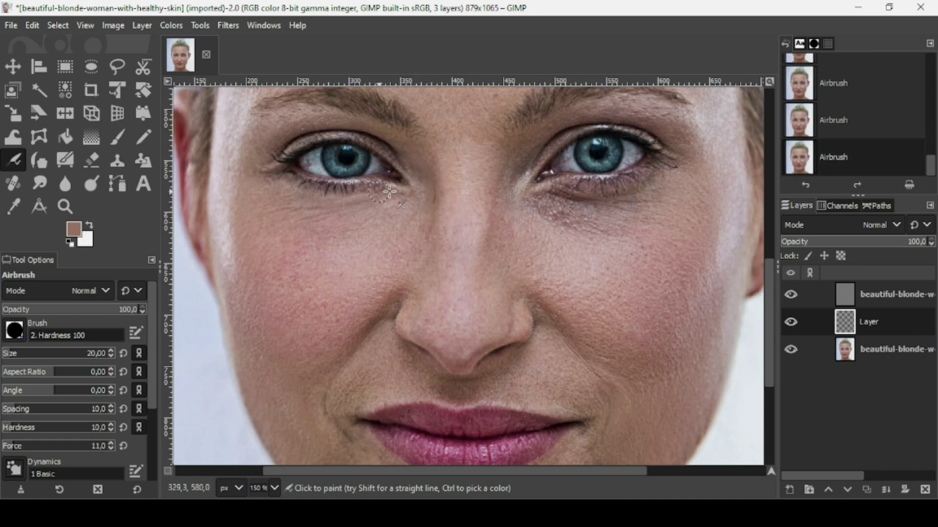
ctrl+click(248, 191)
key(1)
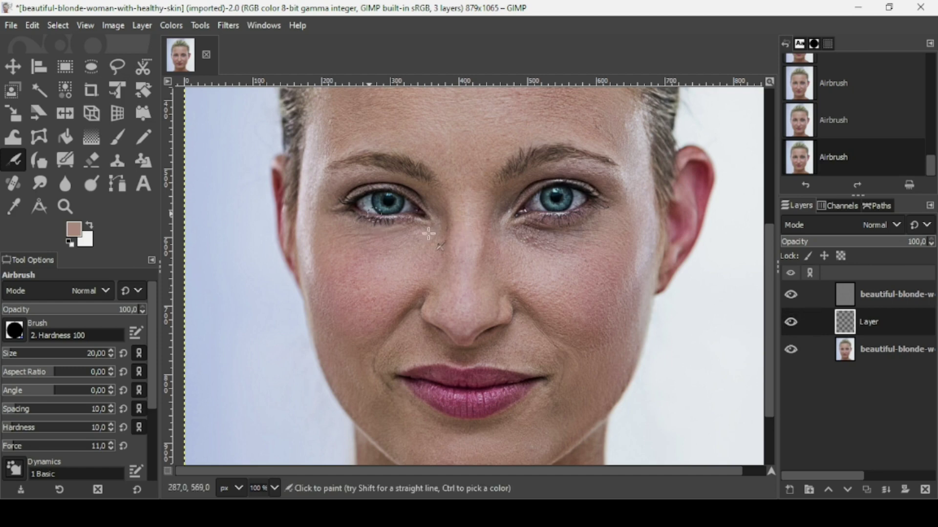
click(787, 321)
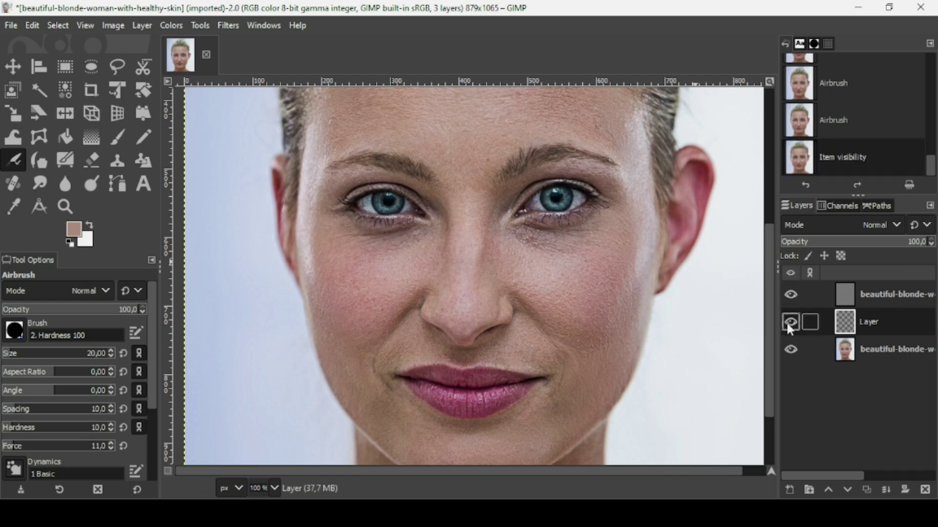
key(shift+2)
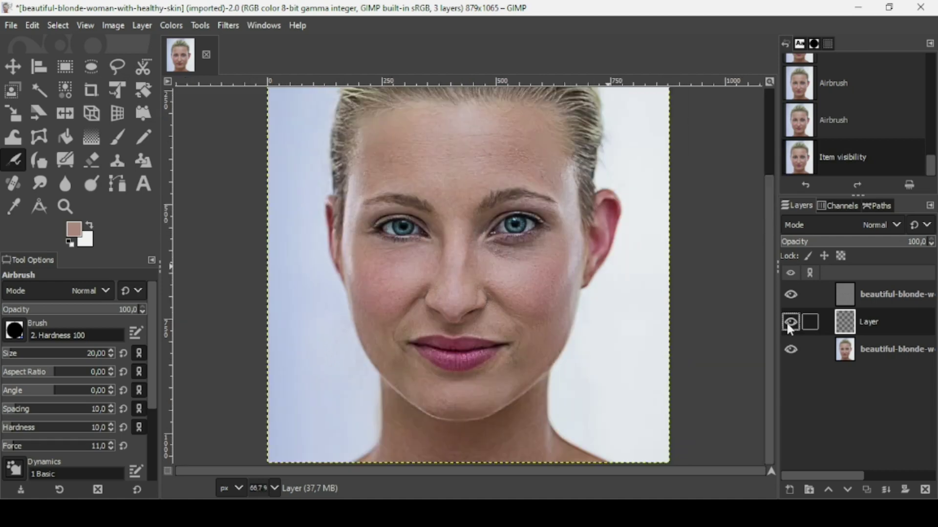
click(788, 324)
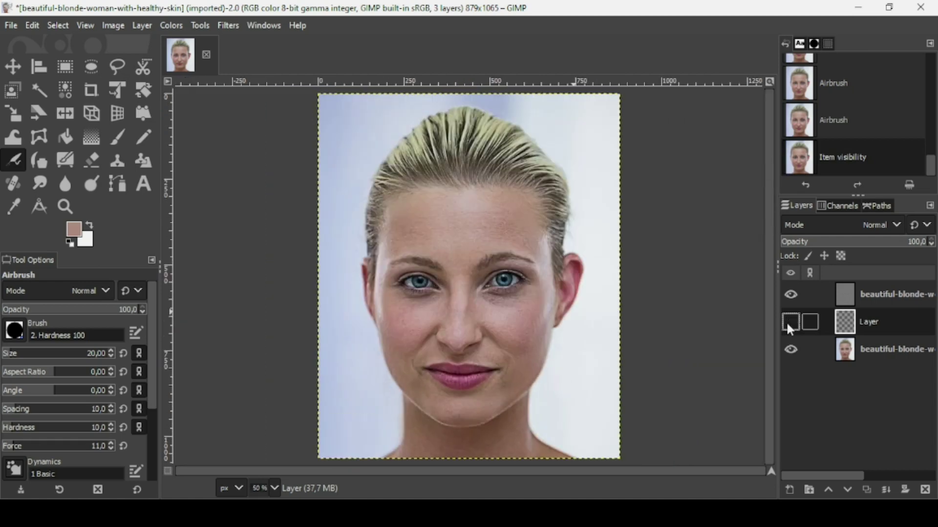
click(787, 324)
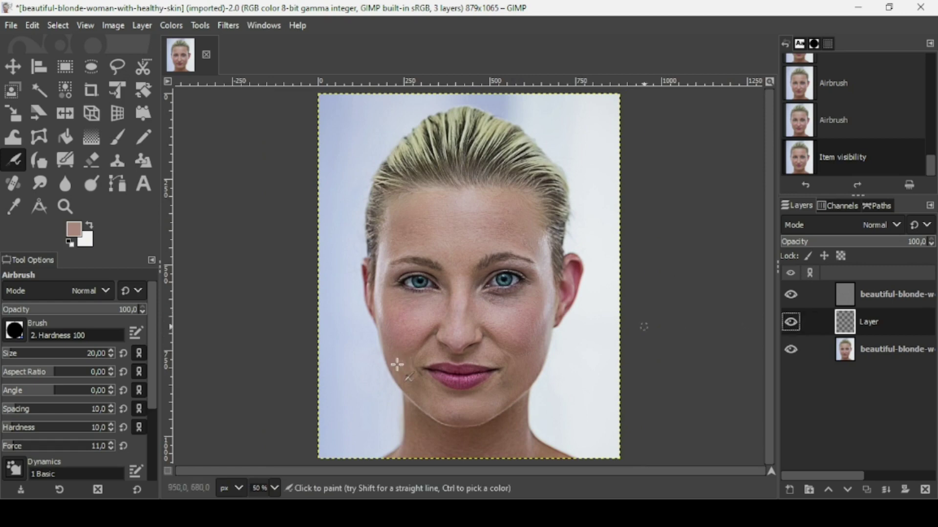
scroll(397, 364, up, 3)
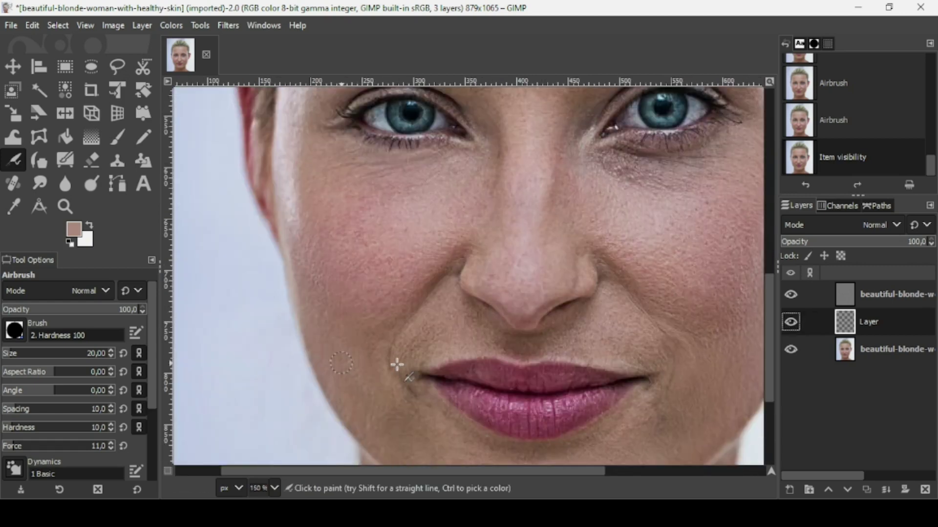
Sample skin tones and dab them between the eyes and under the left eye.
ctrl+click(490, 126)
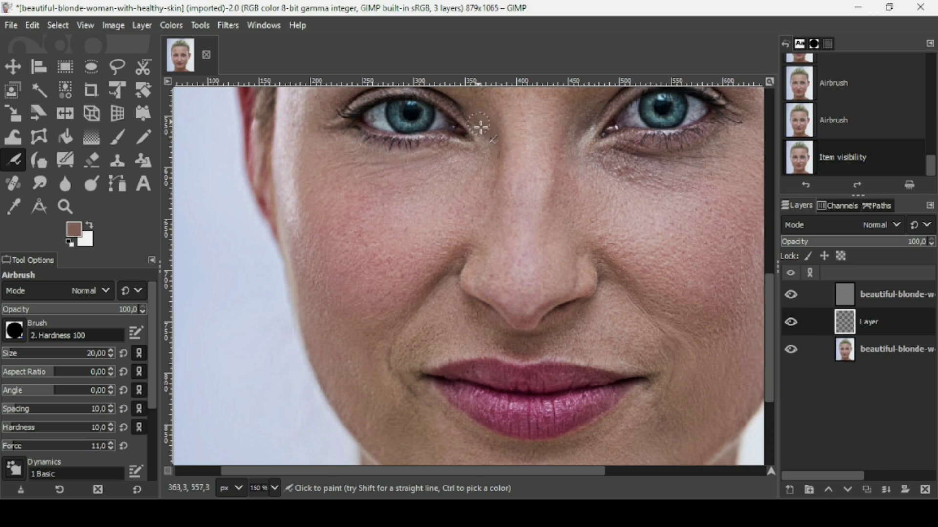
drag(480, 127, 496, 122)
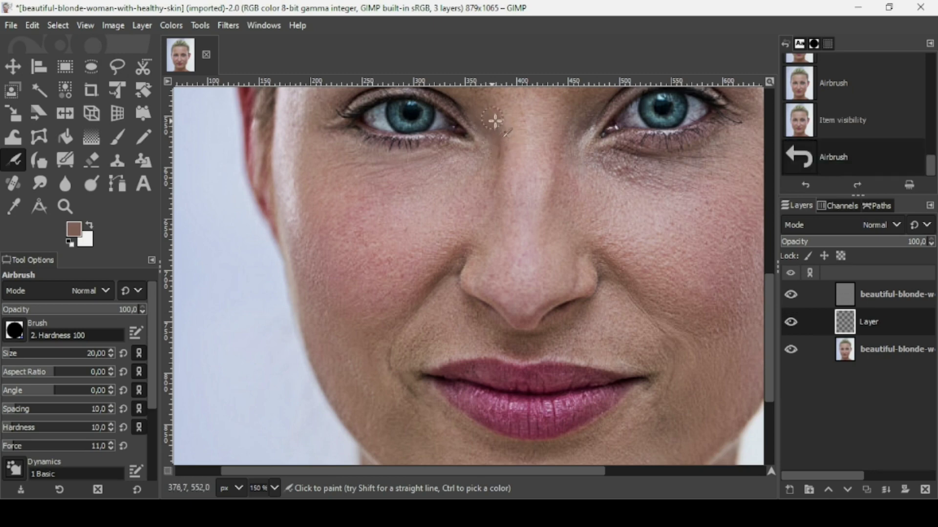
ctrl+click(457, 203)
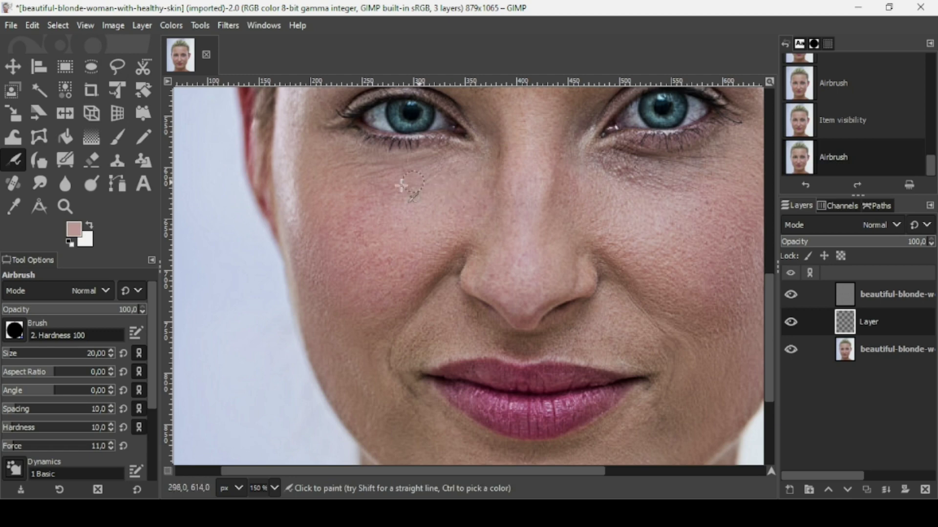
drag(402, 186, 383, 189)
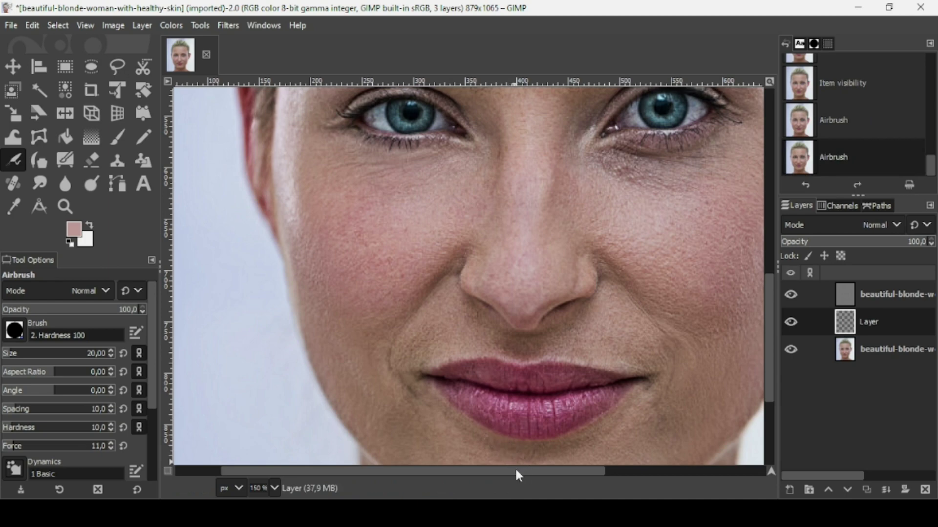
drag(522, 471, 620, 473)
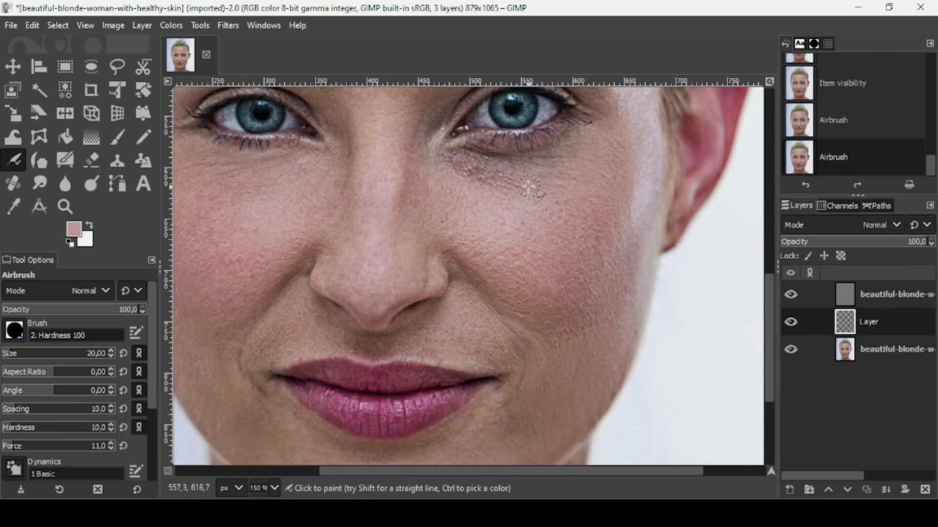
Airbrush skin-tone strokes and dabs under the right-hand eye, undoing one unwanted stroke.
drag(550, 173, 569, 148)
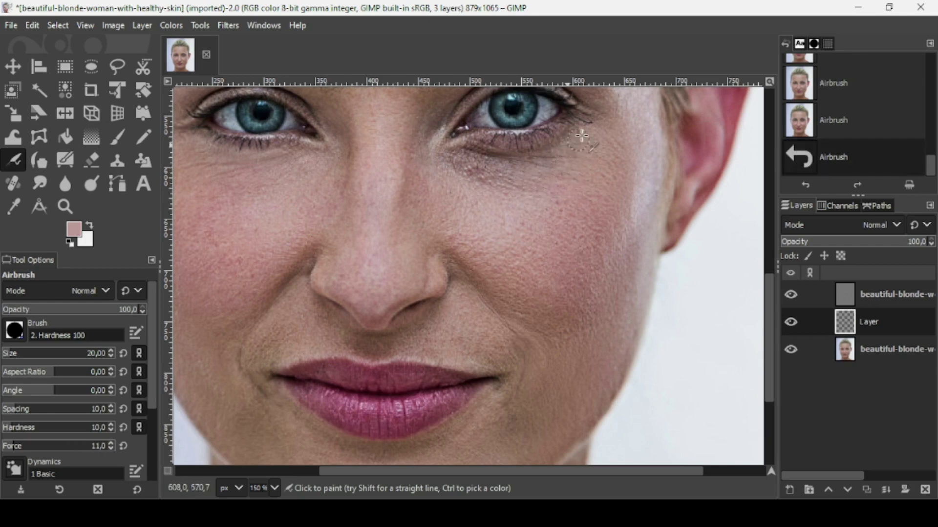
click(579, 141)
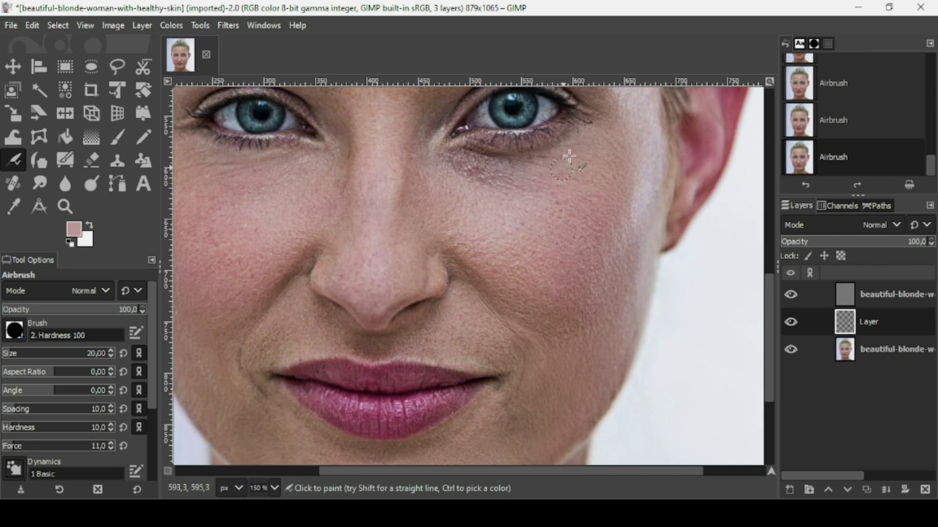
mouse_move(569, 157)
mouse_down()
mouse_move(550, 152)
mouse_move(590, 142)
mouse_up()
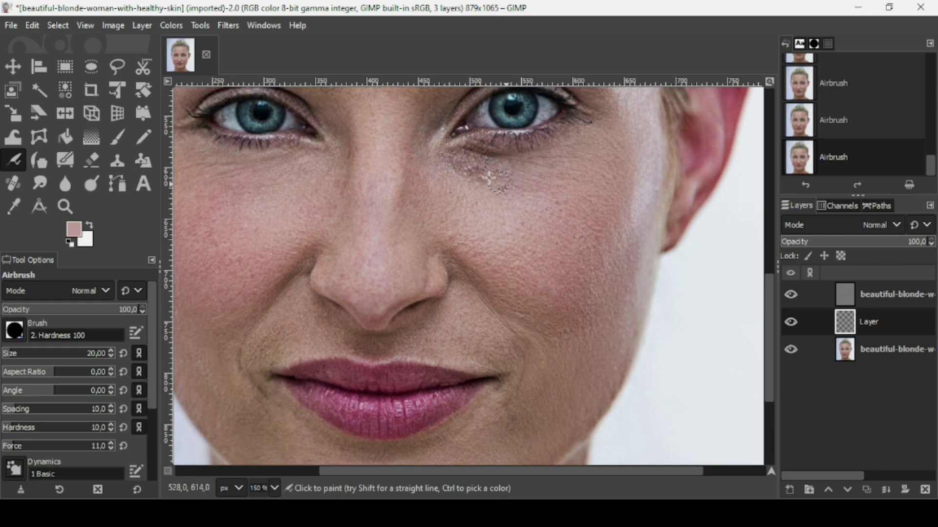
mouse_move(489, 177)
mouse_down()
mouse_move(480, 171)
mouse_move(510, 190)
mouse_up()
click(508, 191)
key(ctrl)
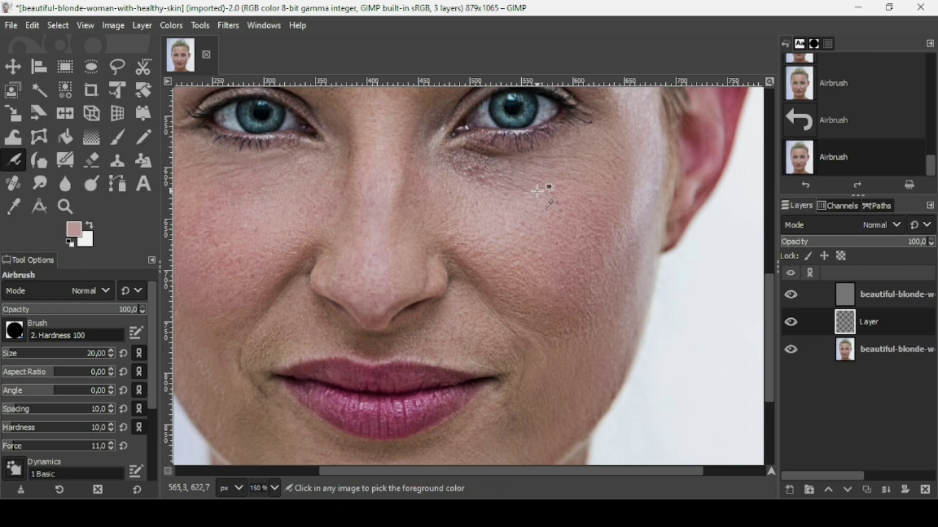
key(ctrl+z)
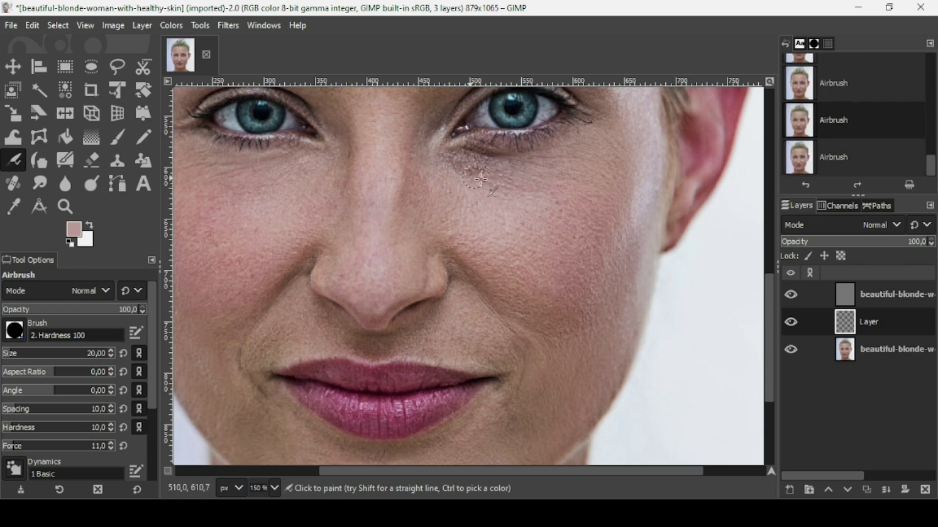
click(497, 178)
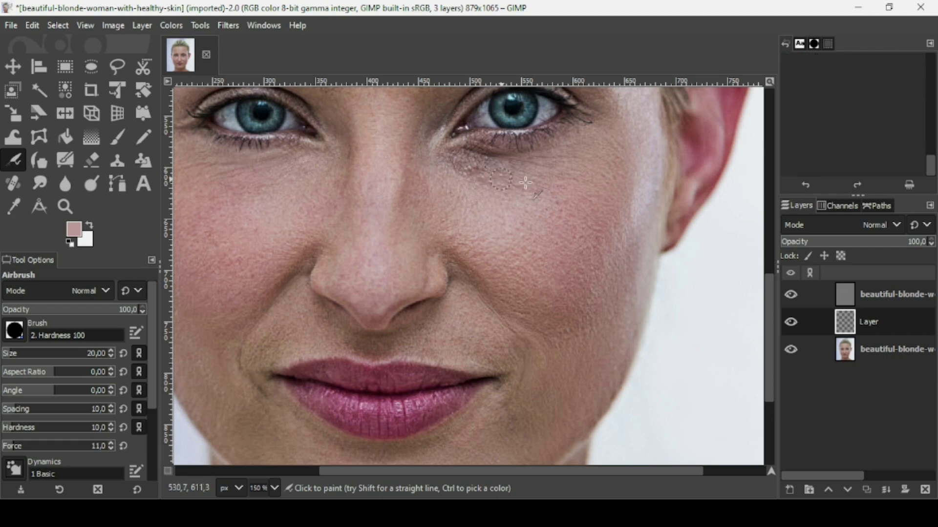
click(791, 294)
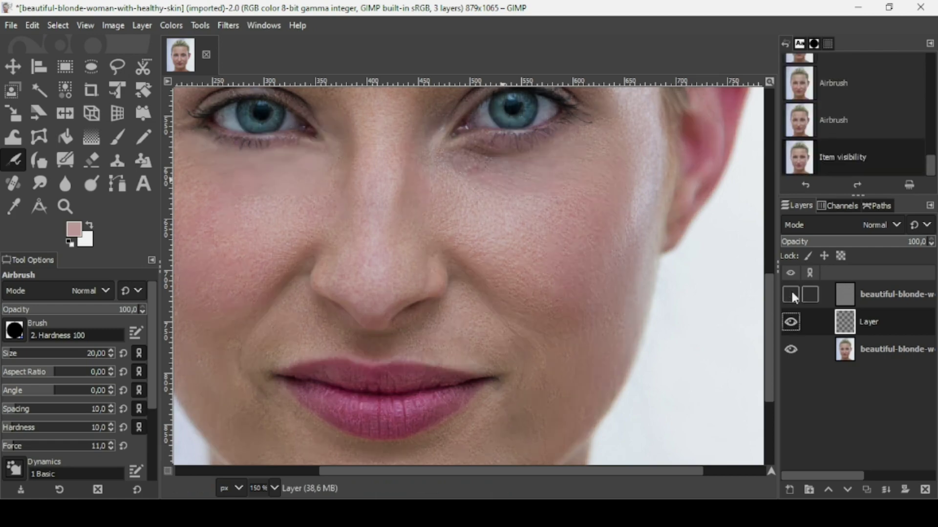
click(792, 346)
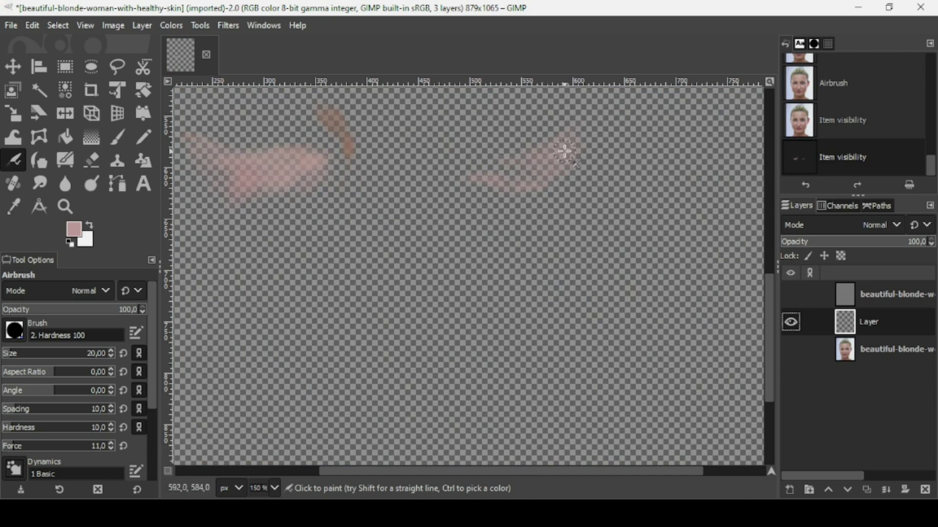
click(792, 348)
click(790, 296)
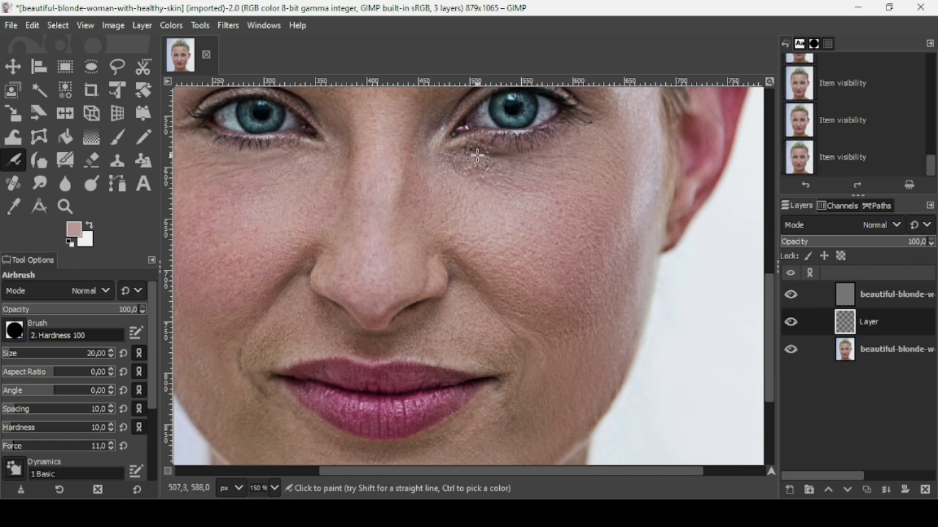
Add a series of skin-tone airbrush dabs beneath the right-hand eye and its lashes.
drag(493, 147, 519, 156)
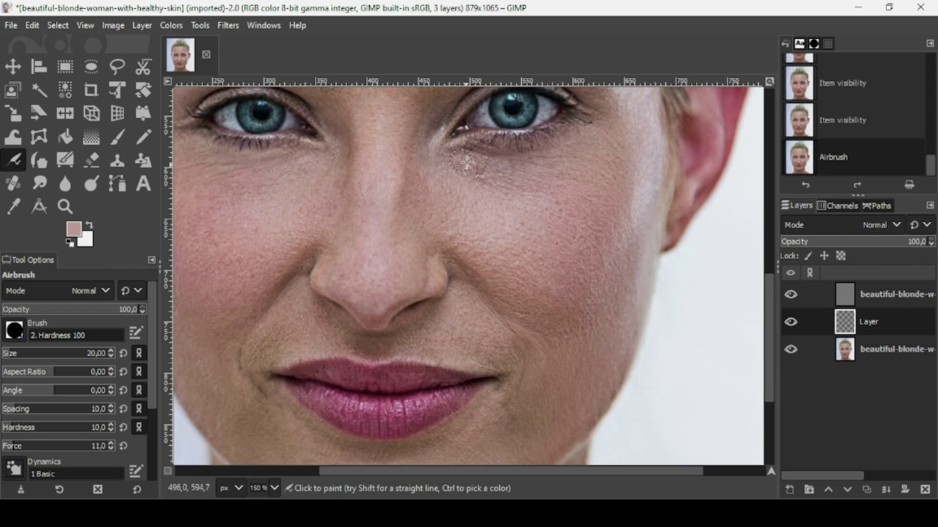
click(467, 163)
click(496, 165)
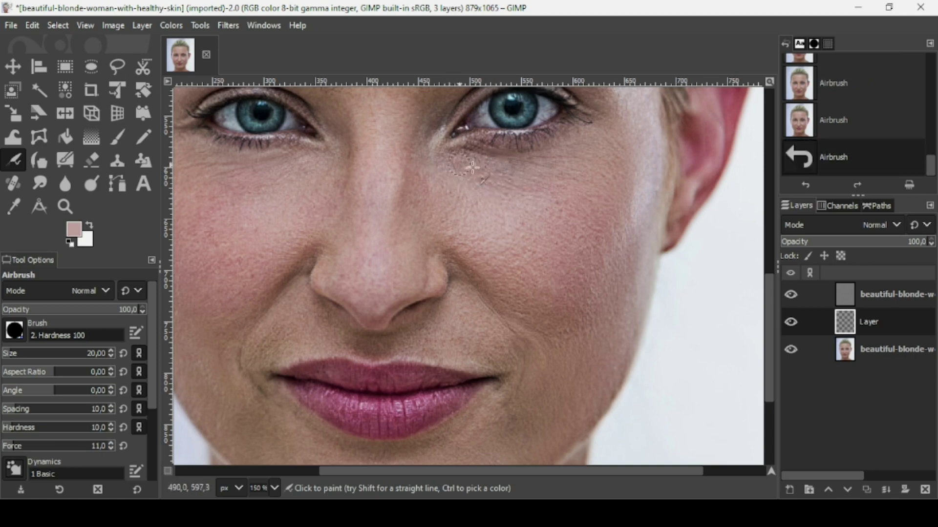
click(515, 144)
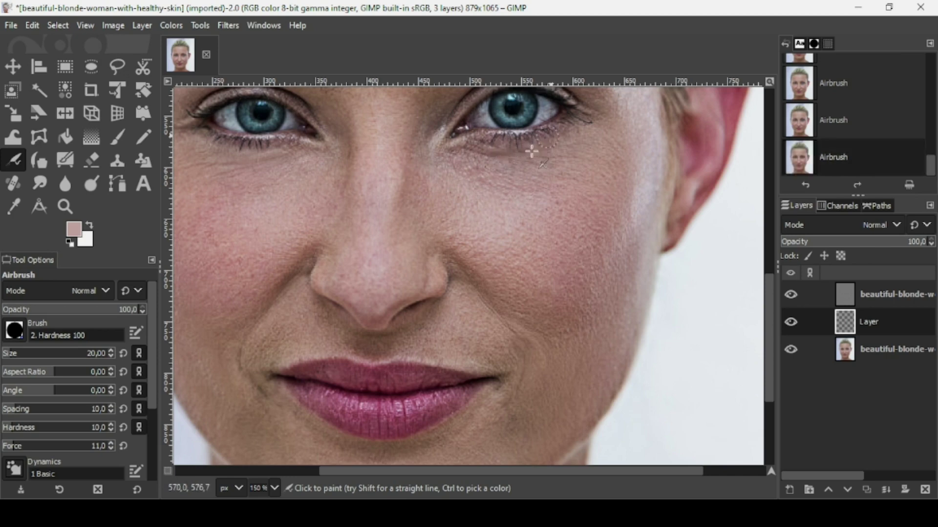
click(523, 144)
click(503, 149)
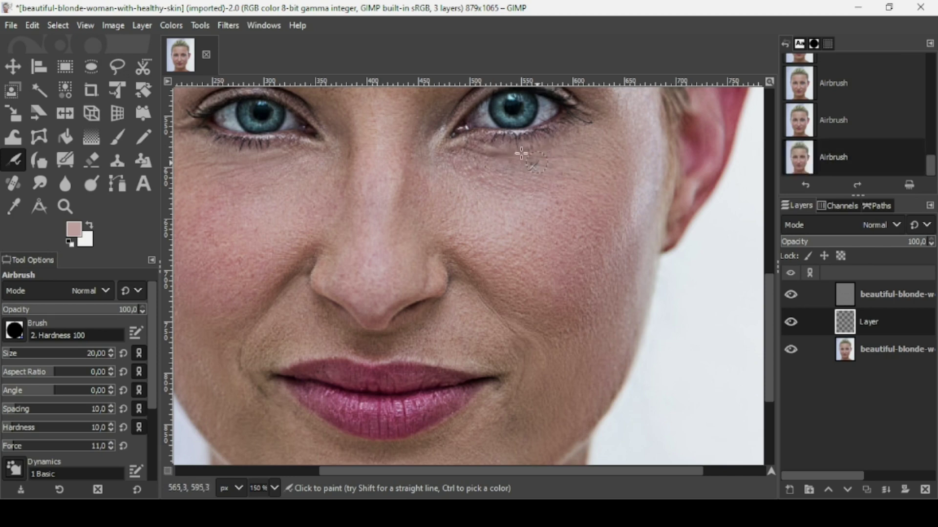
click(488, 151)
click(484, 151)
click(482, 152)
click(546, 169)
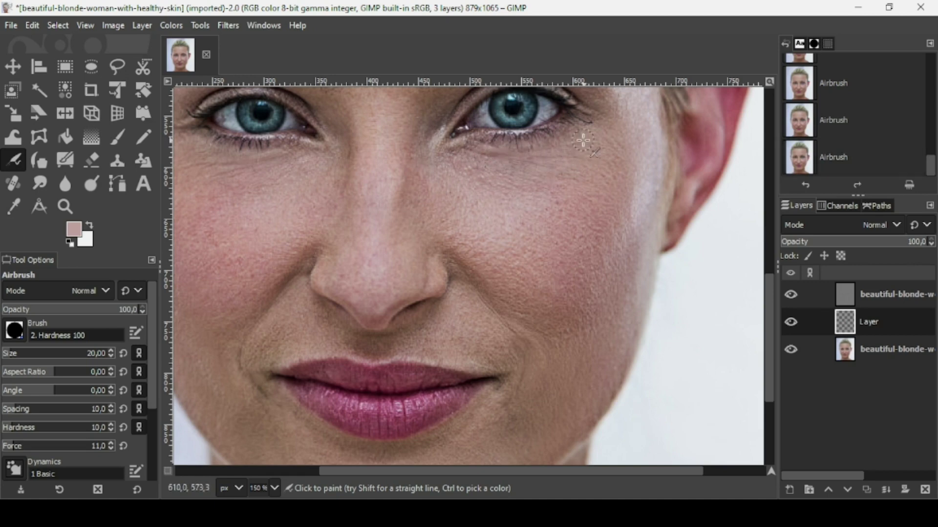
scroll(562, 196, up, 3)
click(484, 232)
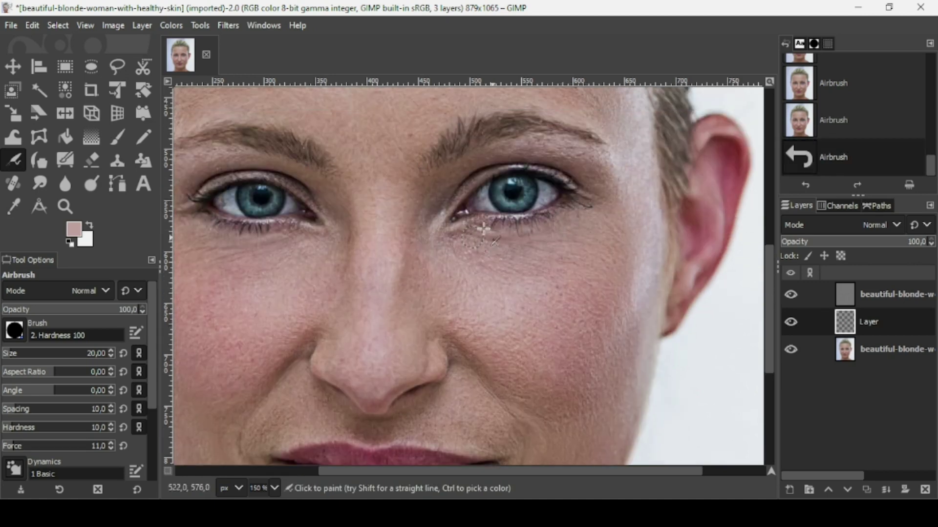
Dab skin tone under the right-hand eye, then undo two mismatched dabs.
click(461, 251)
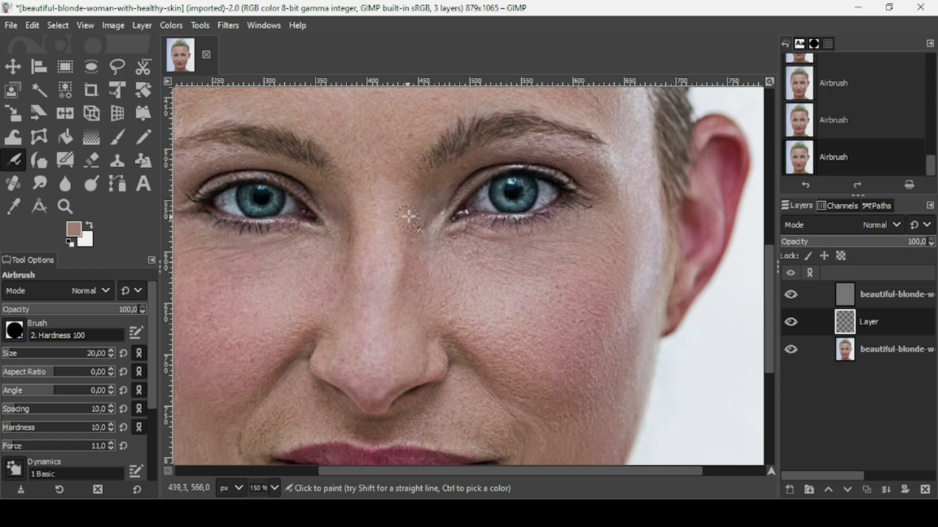
key(ctrl)
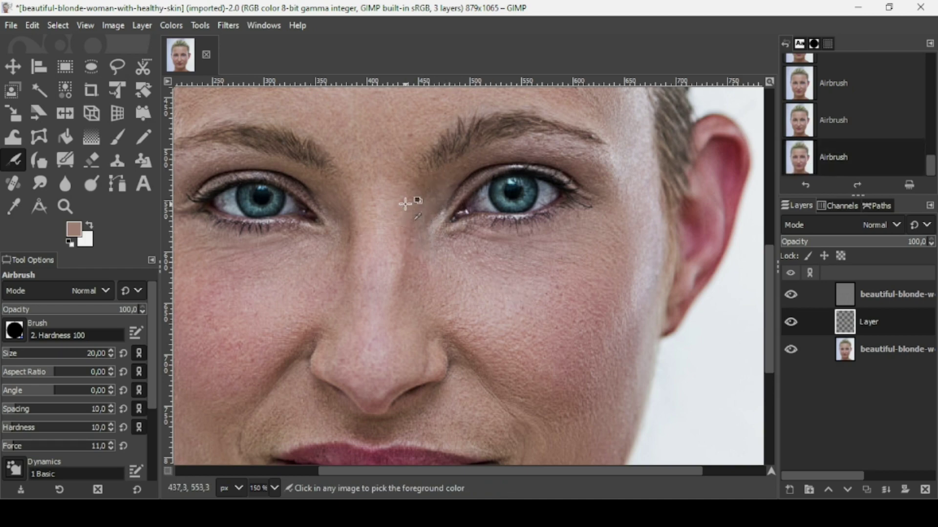
key(ctrl+z)
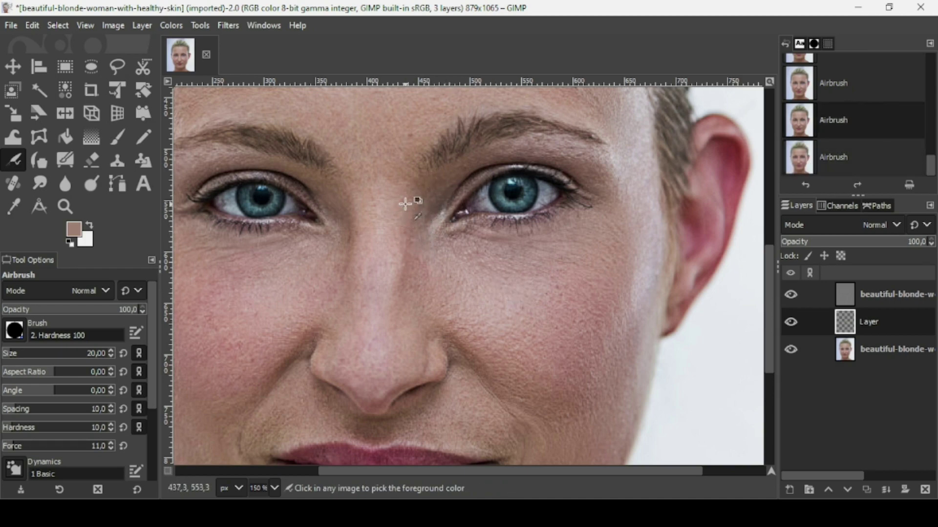
key(ctrl+z)
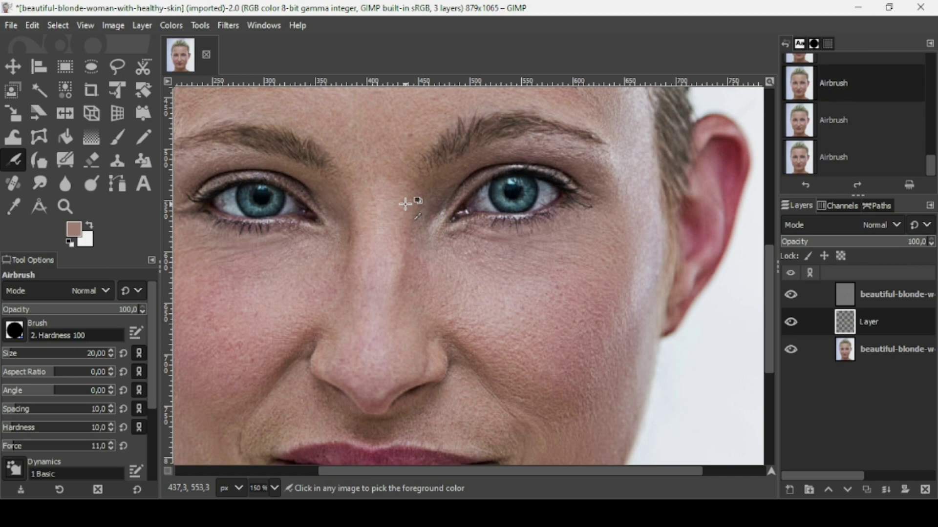
Sample lighter cheek and darker brow tones and airbrush the right eye's inner corner.
ctrl+click(443, 268)
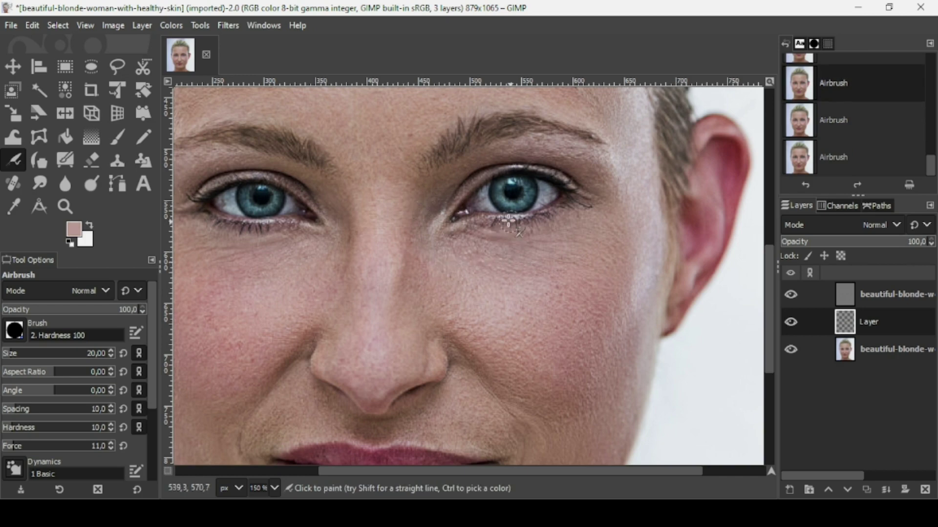
click(478, 230)
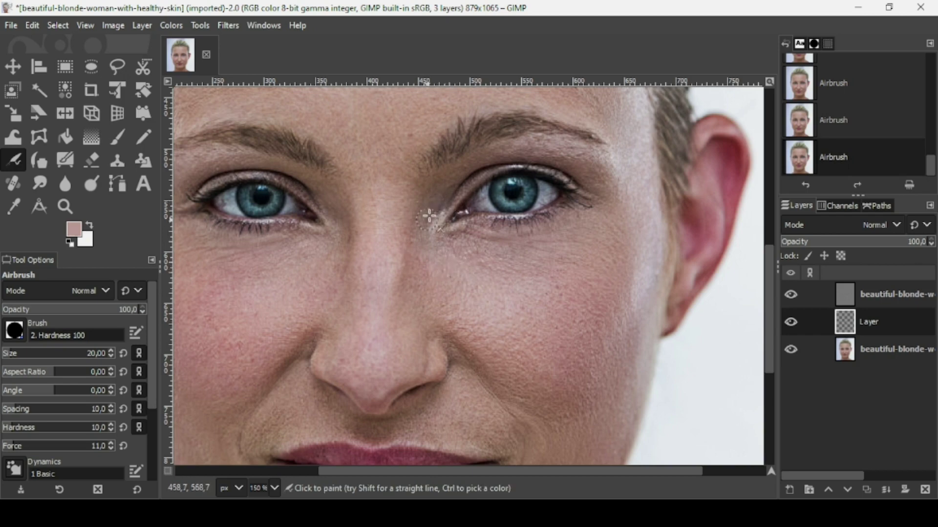
drag(437, 201, 439, 209)
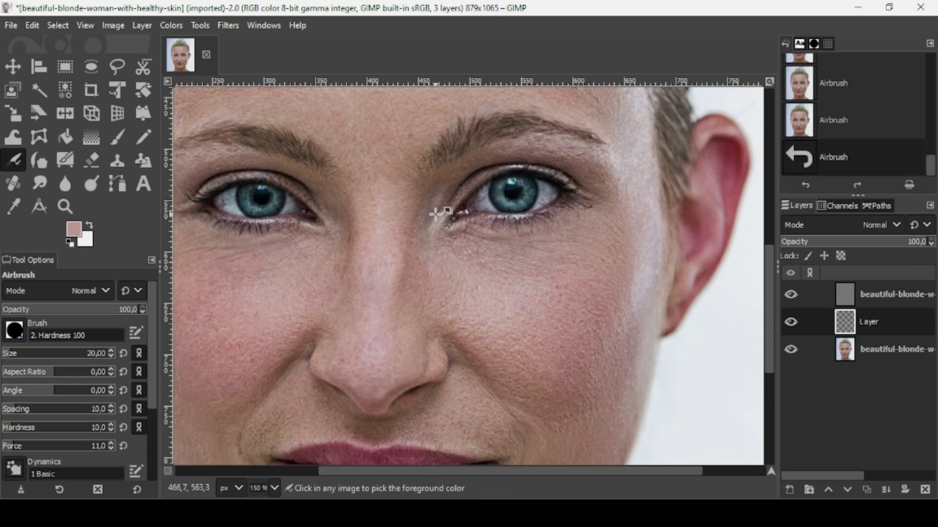
key(ctrl+z)
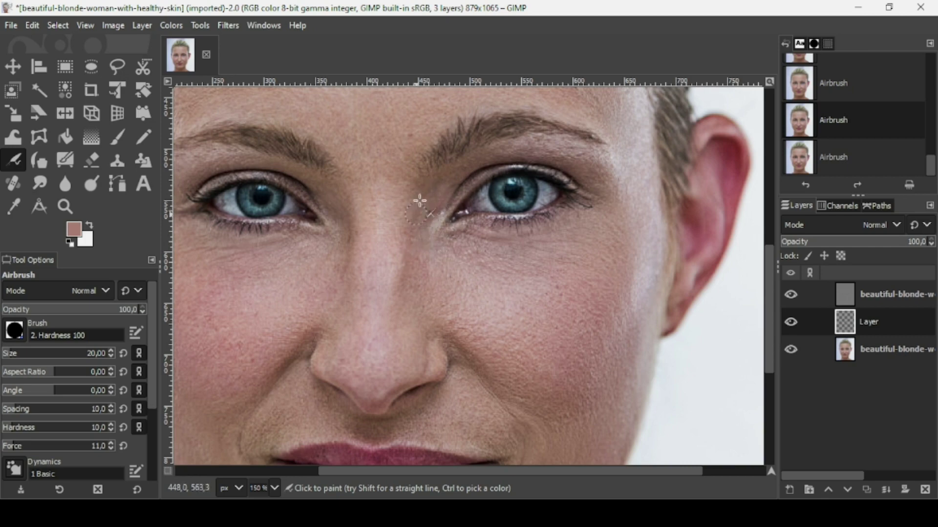
key(ctrl+y)
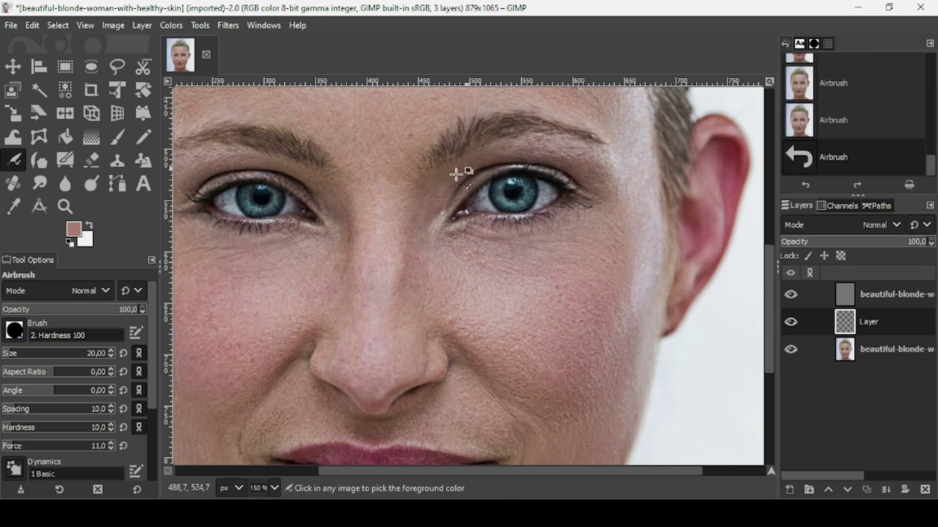
ctrl+click(455, 174)
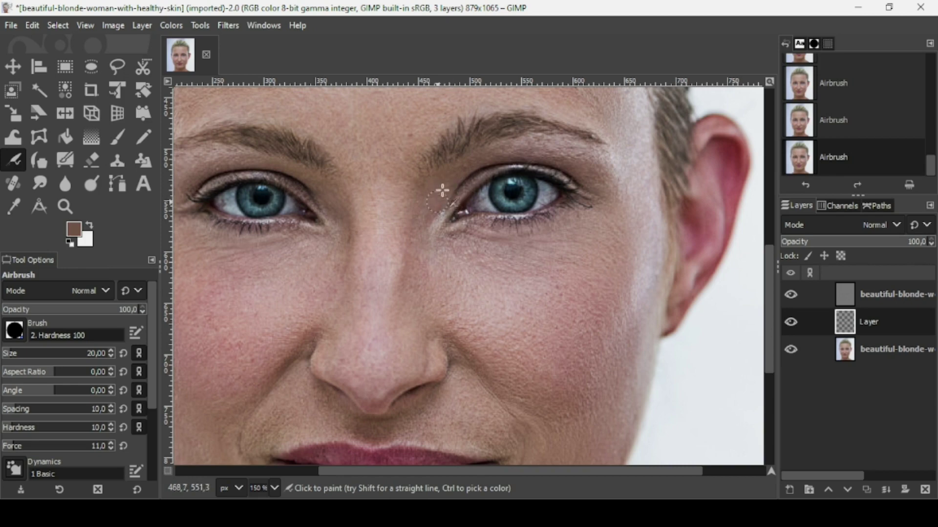
mouse_move(448, 188)
mouse_down()
mouse_move(433, 212)
mouse_move(442, 186)
mouse_move(436, 191)
mouse_move(427, 225)
mouse_move(445, 203)
mouse_up()
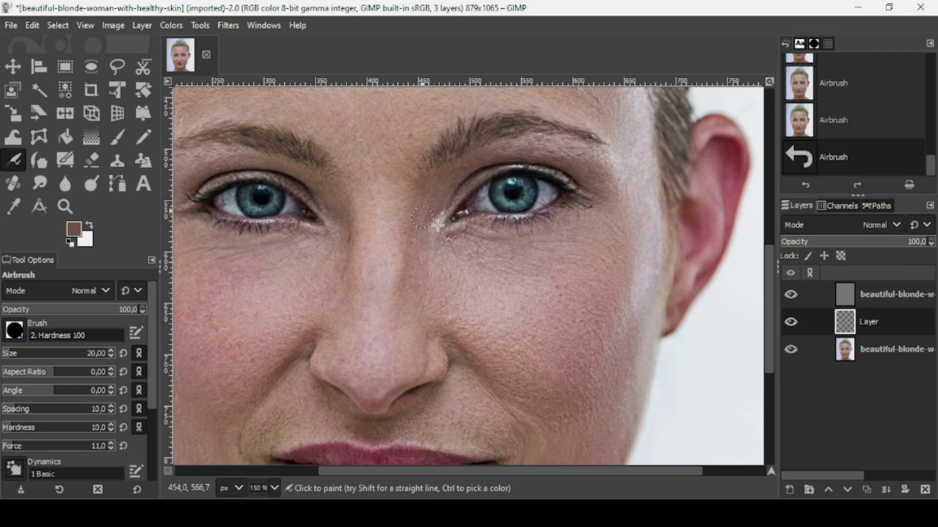
Toggle the paint Layer off and on to compare before and after.
ctrl+scroll(468, 242, down, 3)
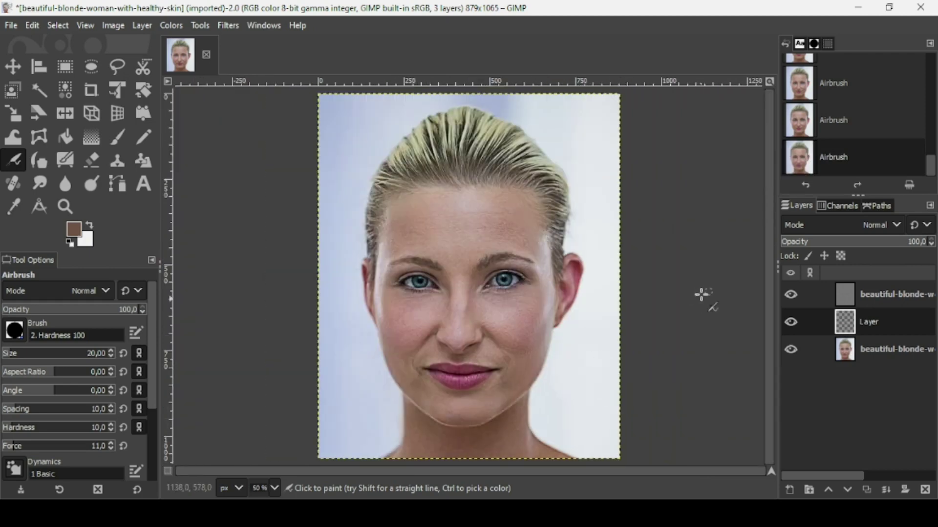
click(790, 322)
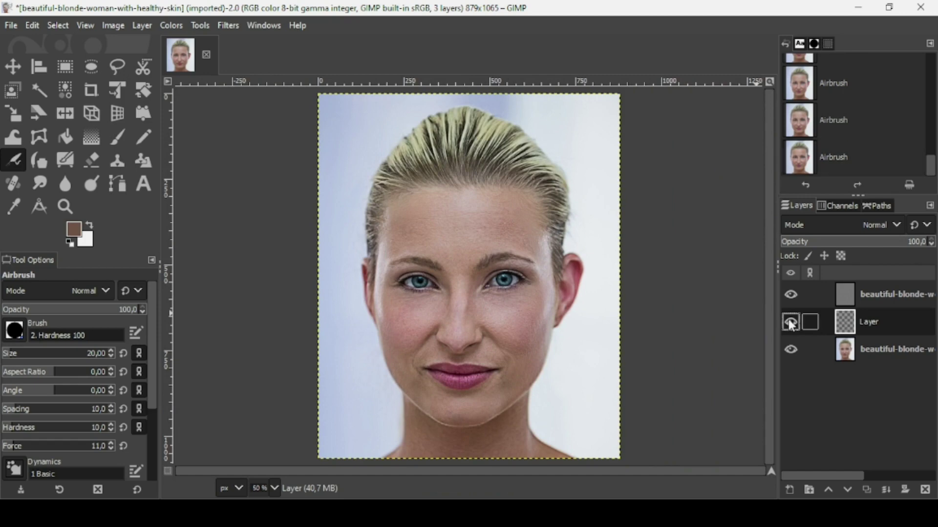
click(791, 323)
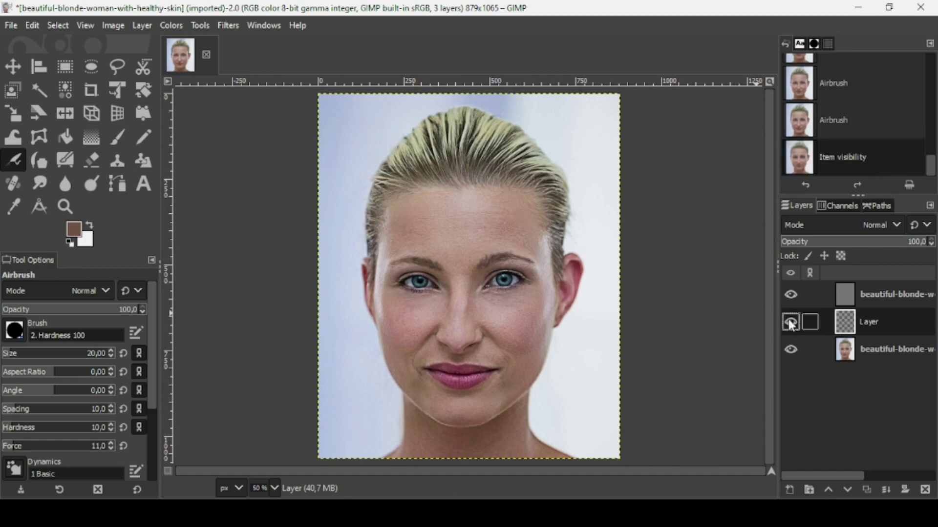
scroll(547, 371, up, 2)
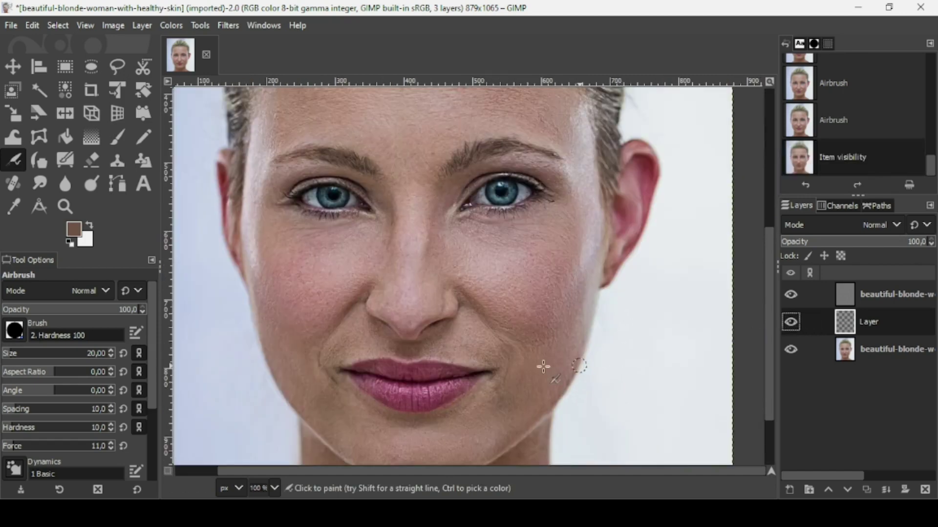
Sample light and warmer skin tones and airbrush them beneath both eyes.
ctrl+click(491, 260)
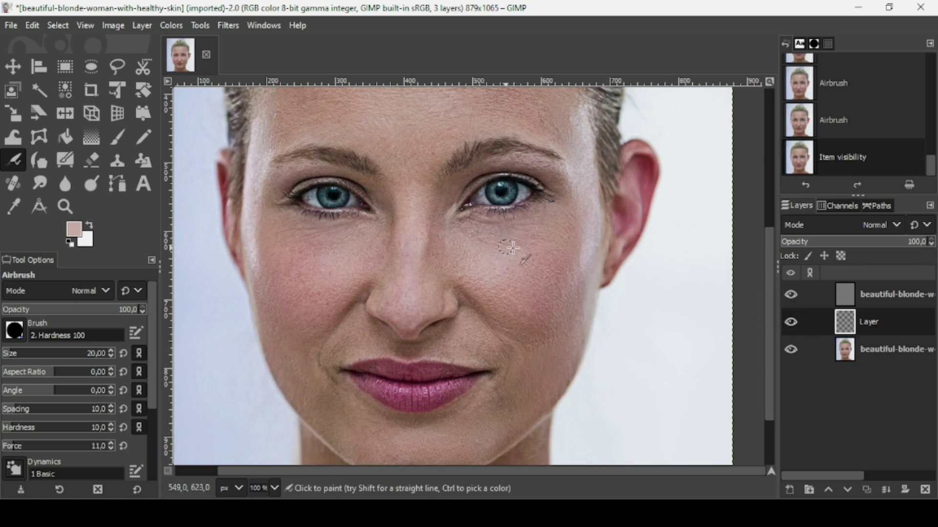
mouse_move(463, 236)
mouse_down()
mouse_move(521, 230)
mouse_move(488, 246)
mouse_move(449, 227)
mouse_move(531, 222)
mouse_up()
mouse_move(320, 234)
mouse_down()
mouse_move(282, 232)
mouse_move(342, 227)
mouse_up()
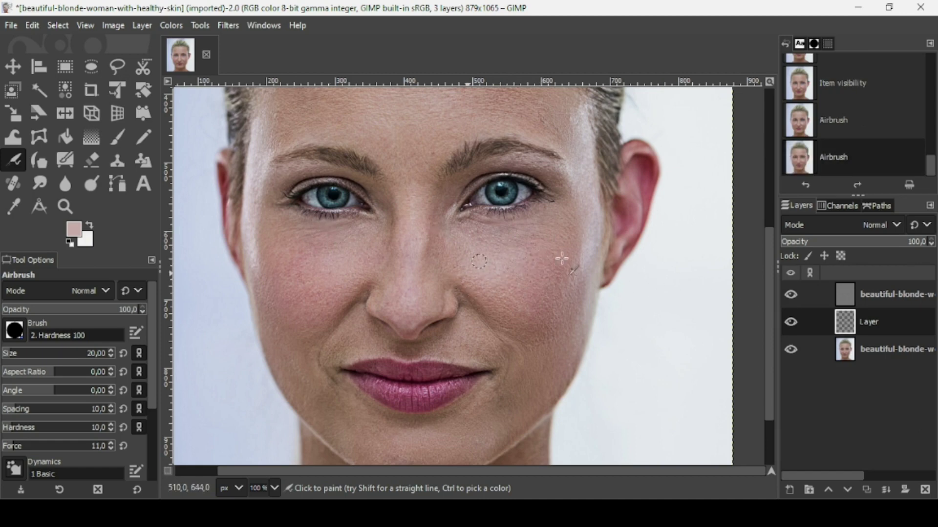
ctrl+click(298, 210)
mouse_move(297, 209)
mouse_down()
mouse_move(308, 203)
mouse_move(322, 216)
mouse_move(303, 209)
mouse_move(314, 215)
mouse_move(290, 220)
mouse_up()
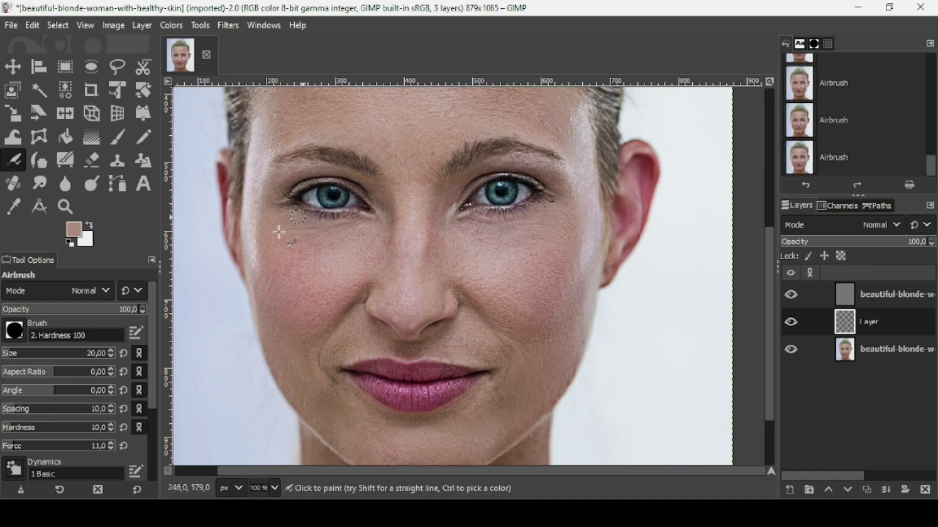
Zoom out and toggle the paint layer's visibility to compare the whole portrait.
click(790, 322)
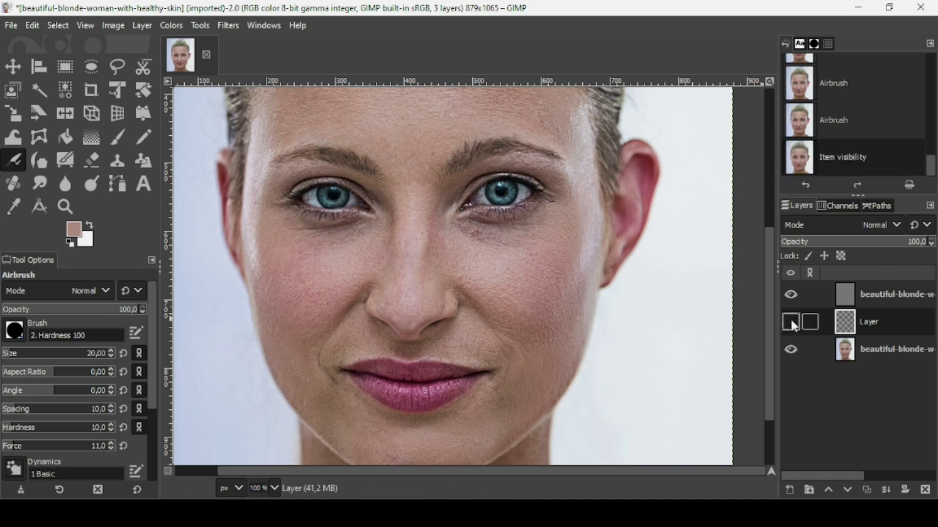
click(791, 322)
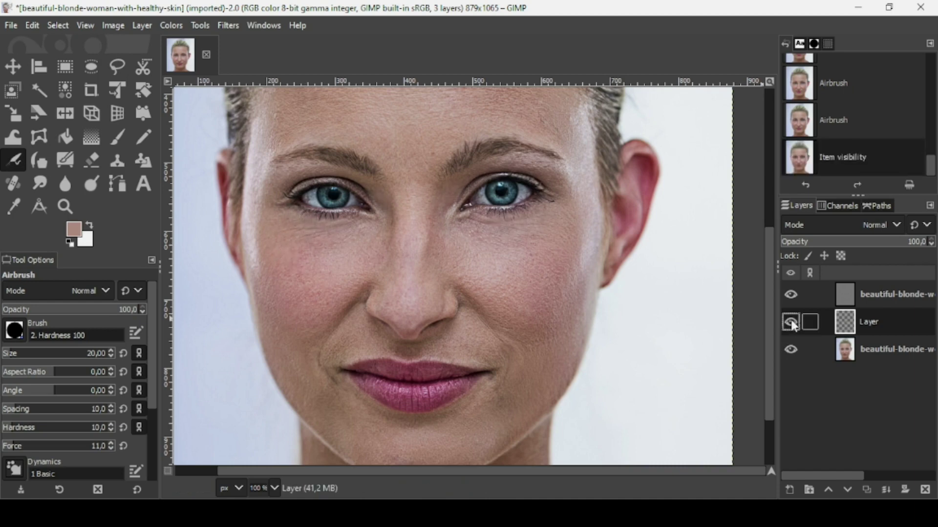
key(minus)
key(minus)
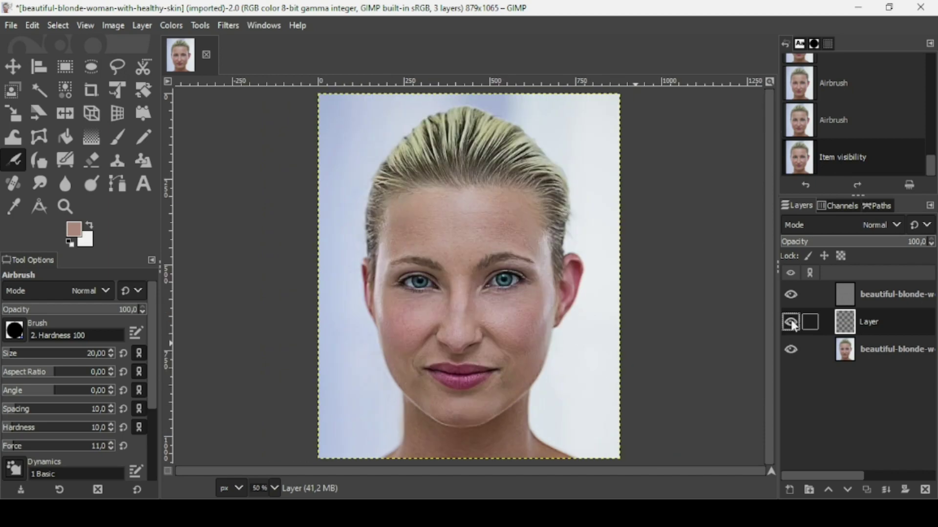
click(791, 322)
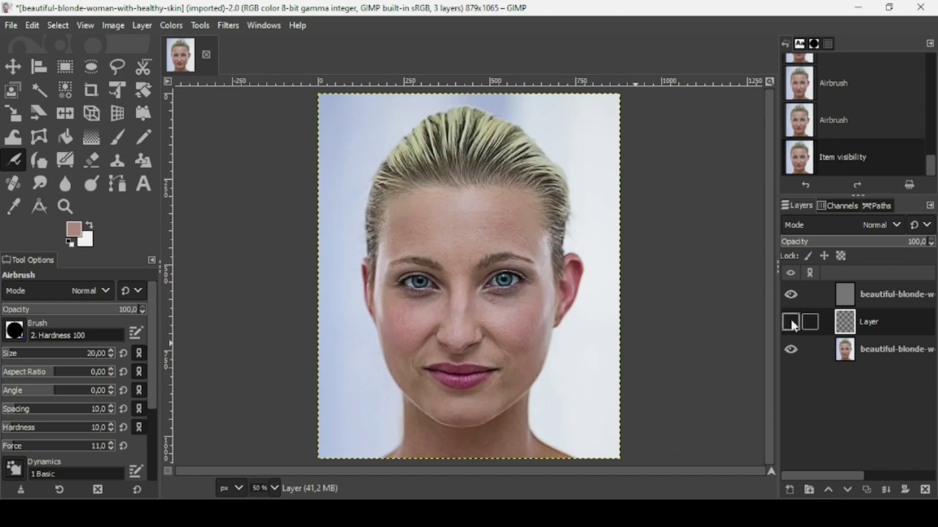
click(791, 322)
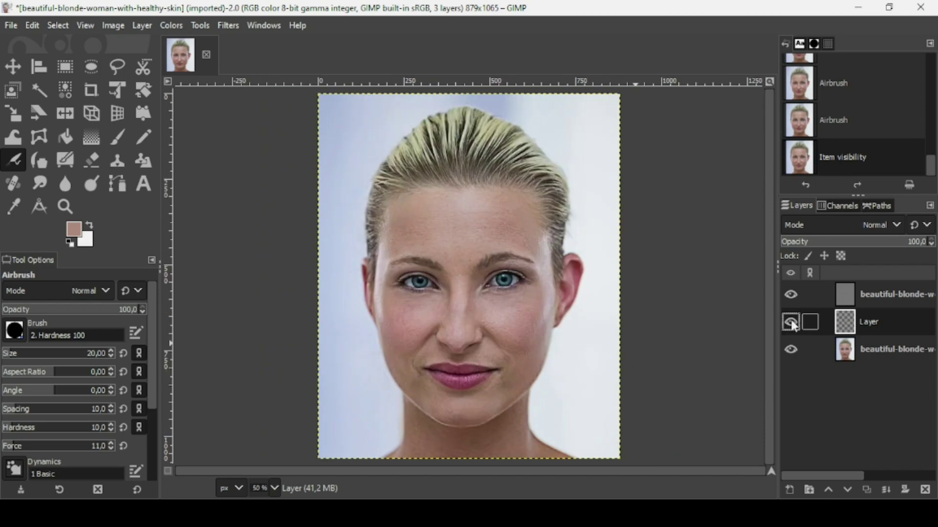
Select the painted strokes with Alpha to Selection and make the top overlay layer active.
right_click(845, 326)
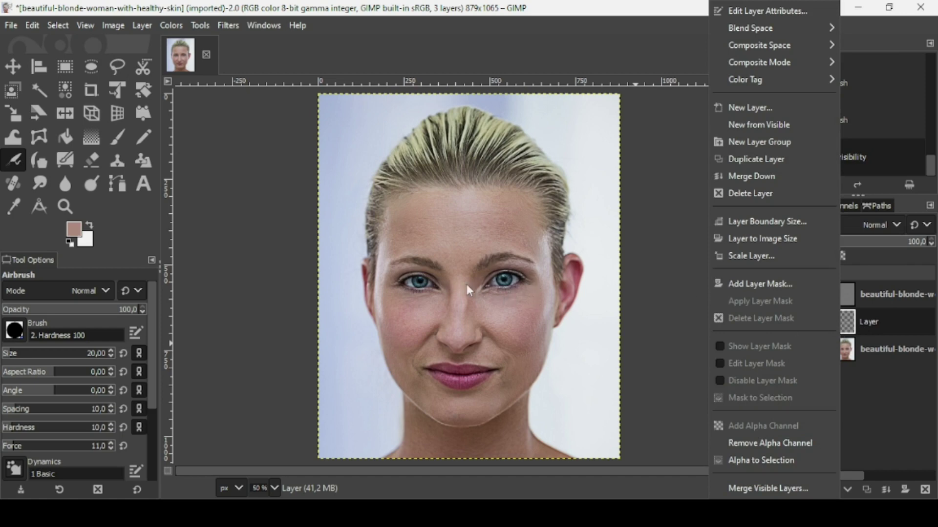
click(761, 460)
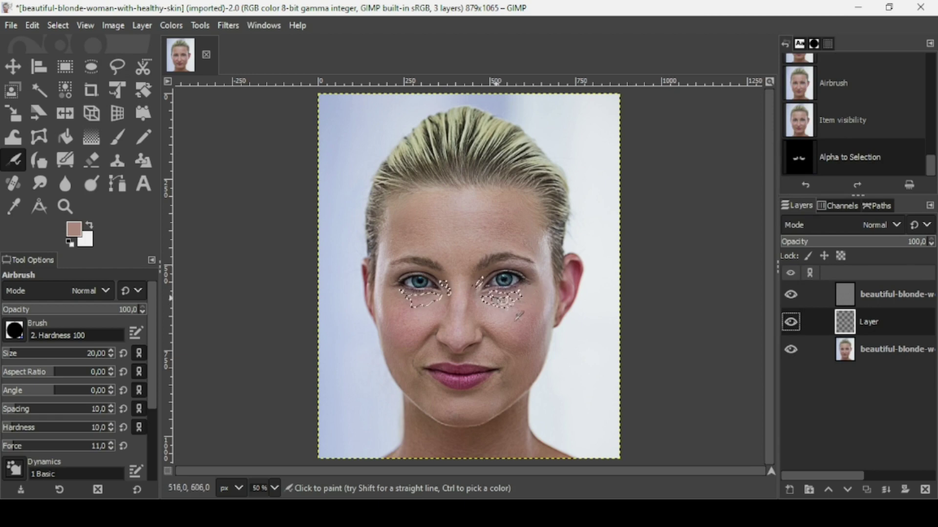
scroll(476, 320, up, 1)
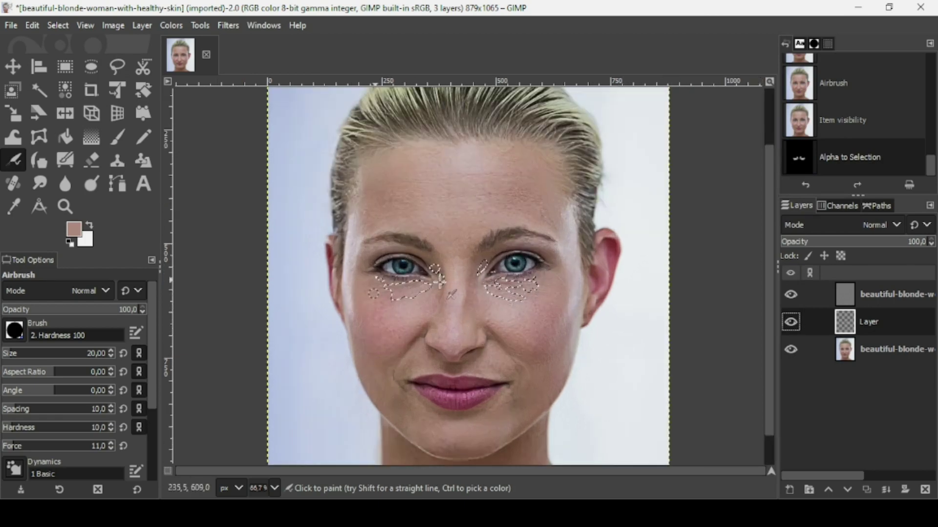
click(841, 301)
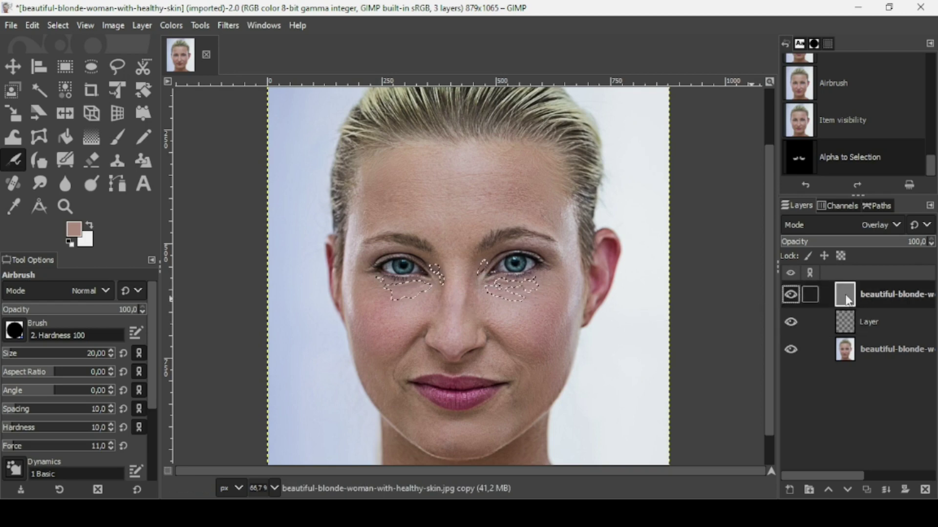
Add a Selection-based layer mask to the high-pass overlay layer.
right_click(848, 300)
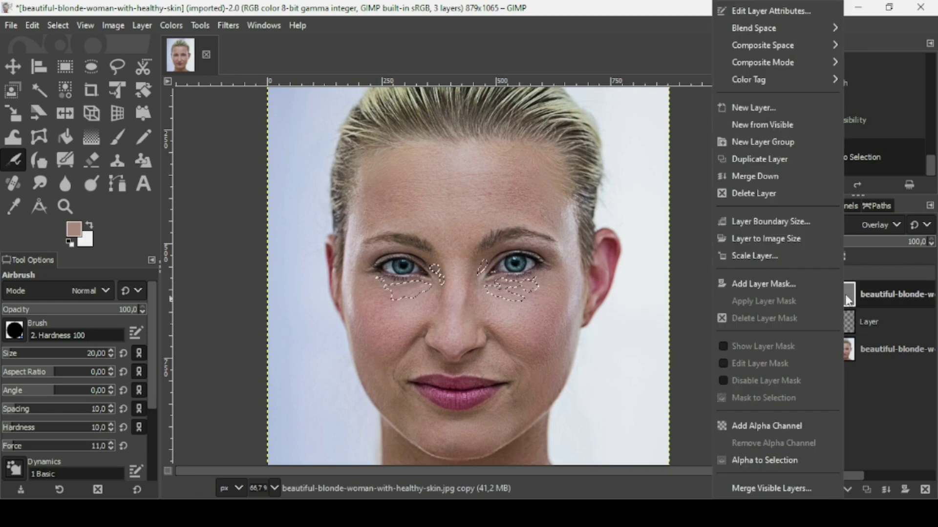
click(790, 282)
click(754, 296)
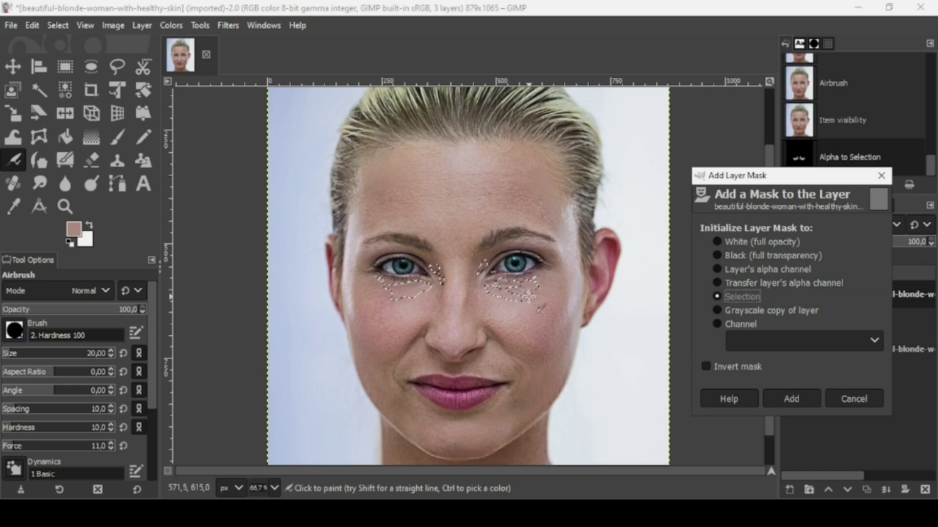
click(797, 399)
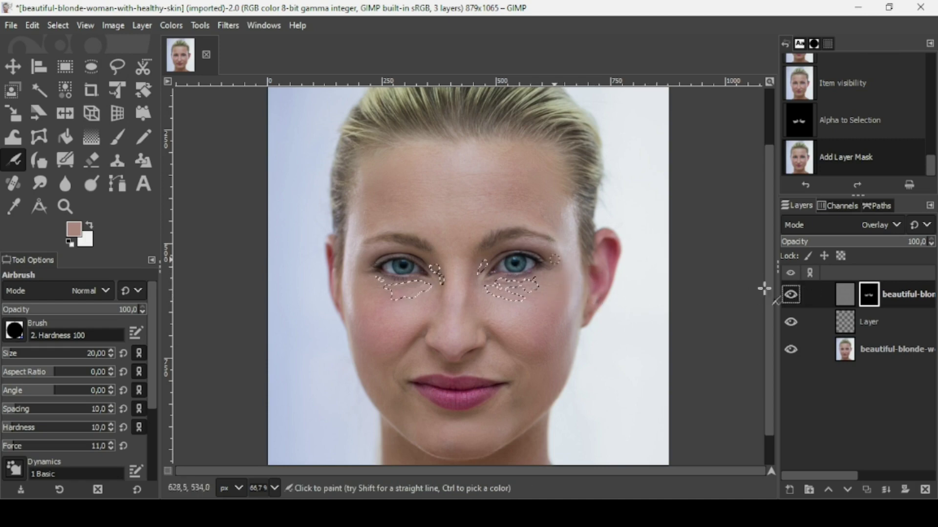
right_click(841, 292)
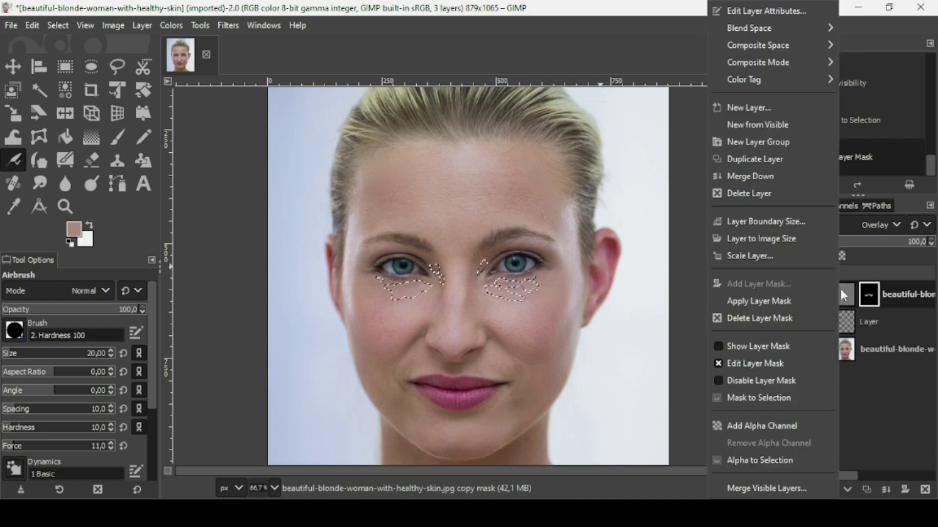
Apply the overlay's layer mask, clear the selection, and create a layer New from Visible.
click(790, 300)
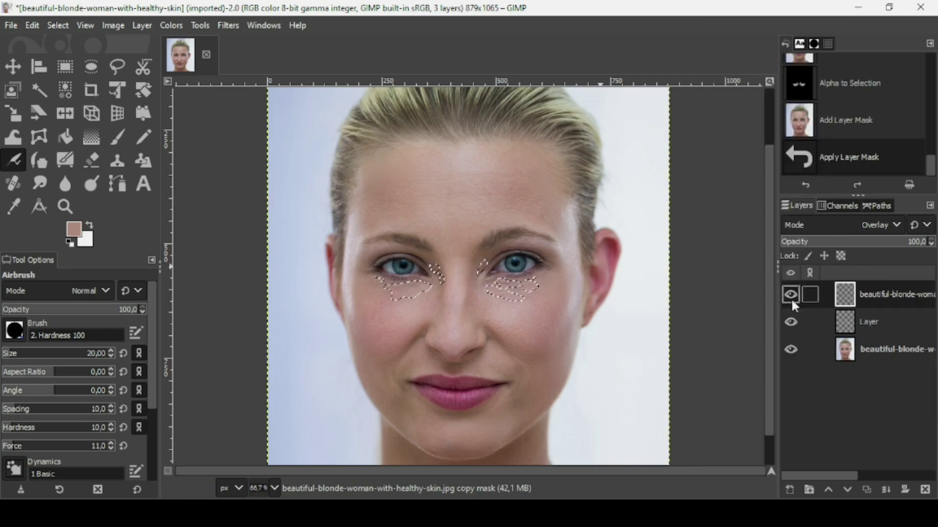
click(59, 24)
click(67, 61)
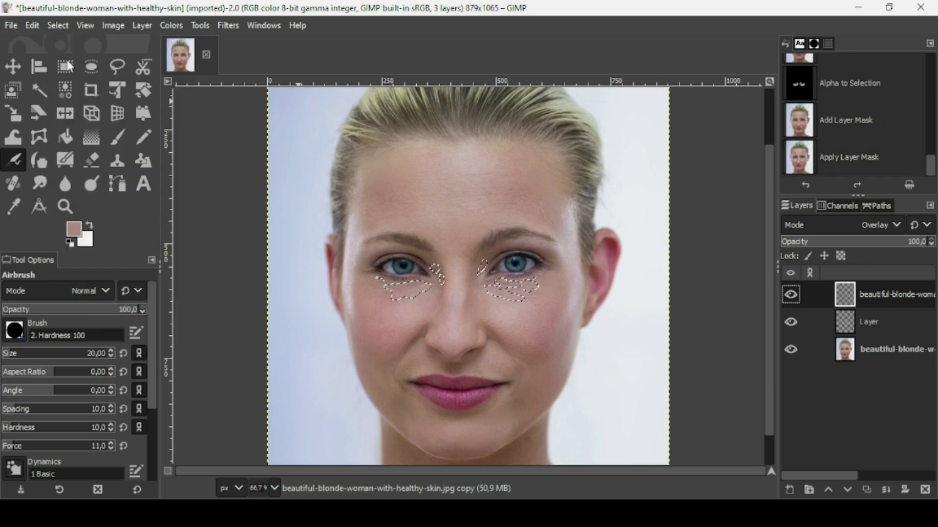
right_click(854, 299)
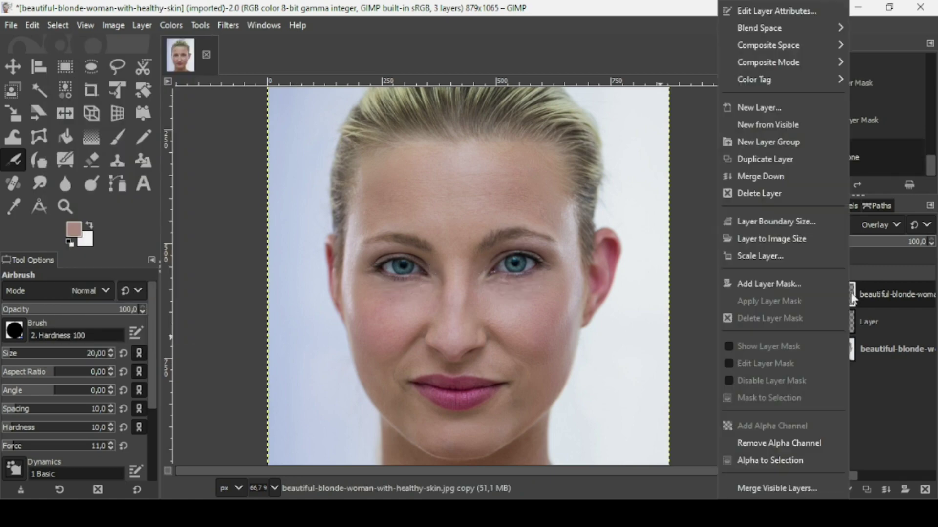
click(784, 125)
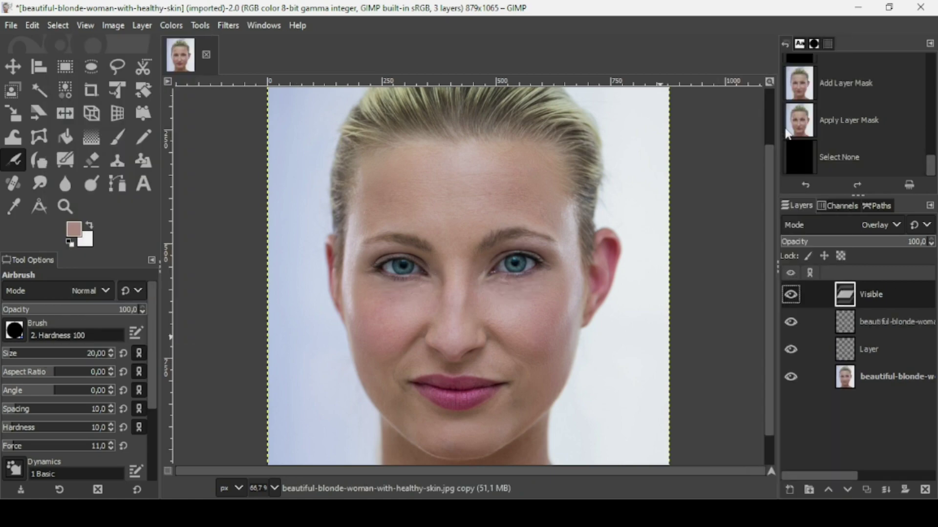
Hide and delete the overlay and paint layers, leaving Visible above the photo.
click(790, 321)
click(791, 349)
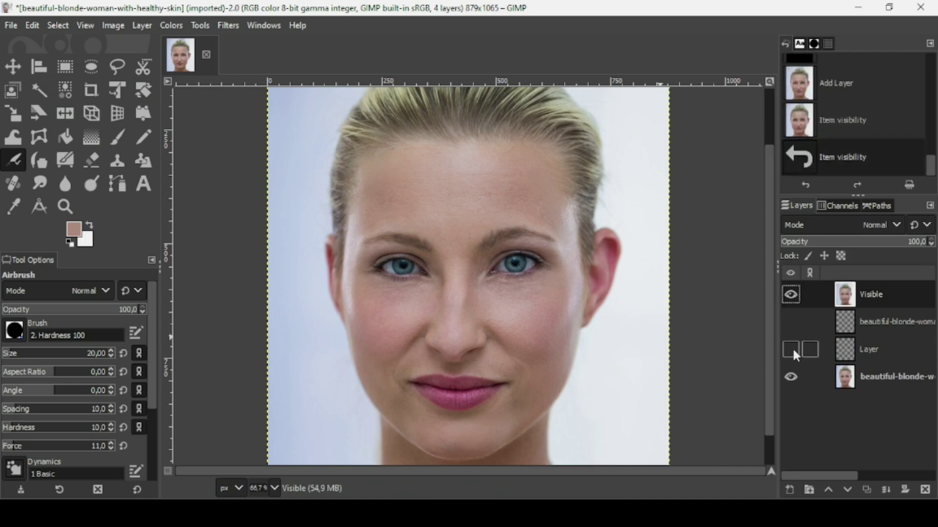
click(851, 326)
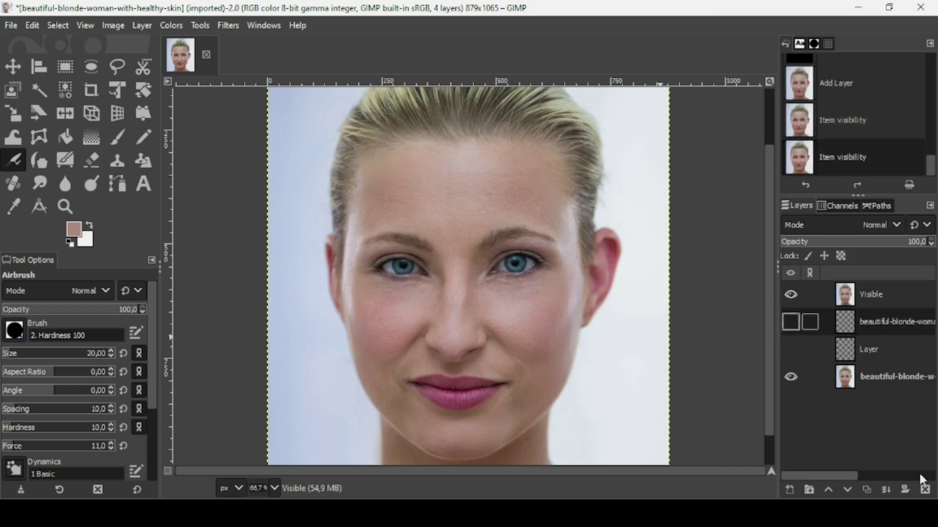
click(925, 489)
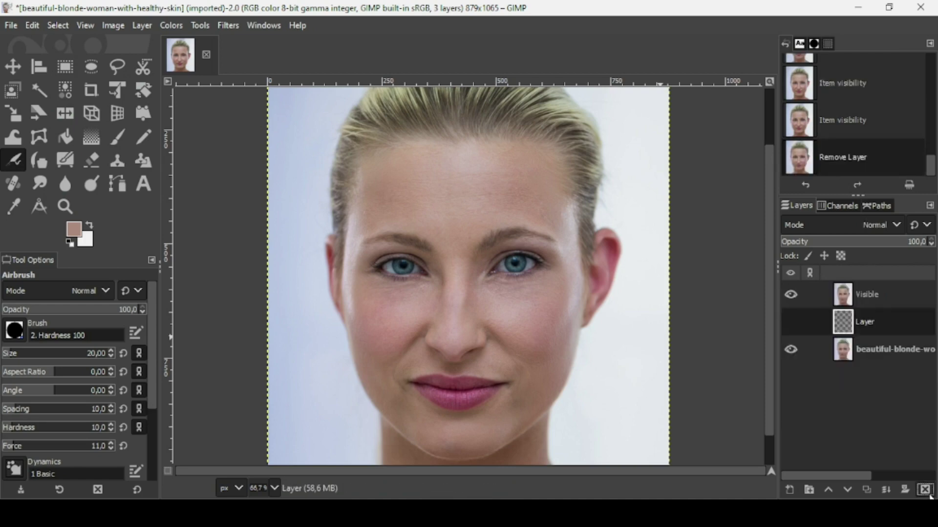
click(925, 489)
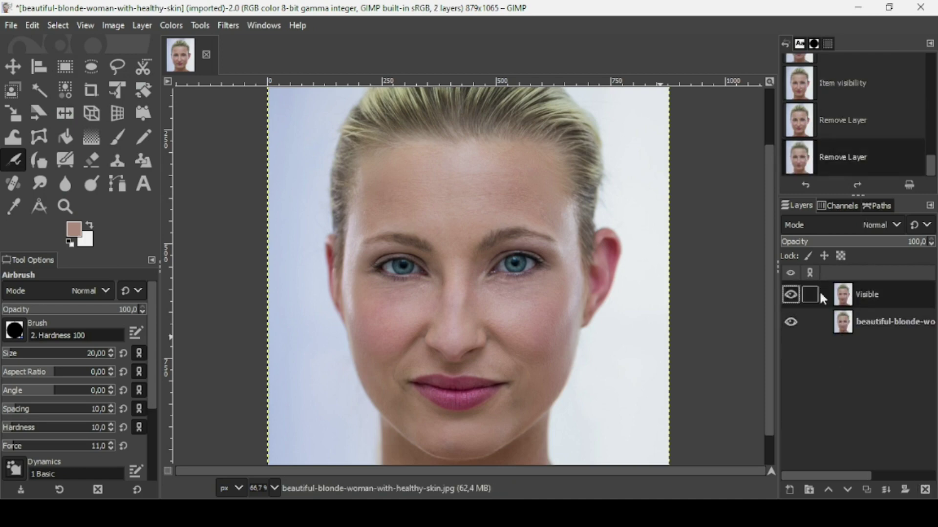
click(791, 295)
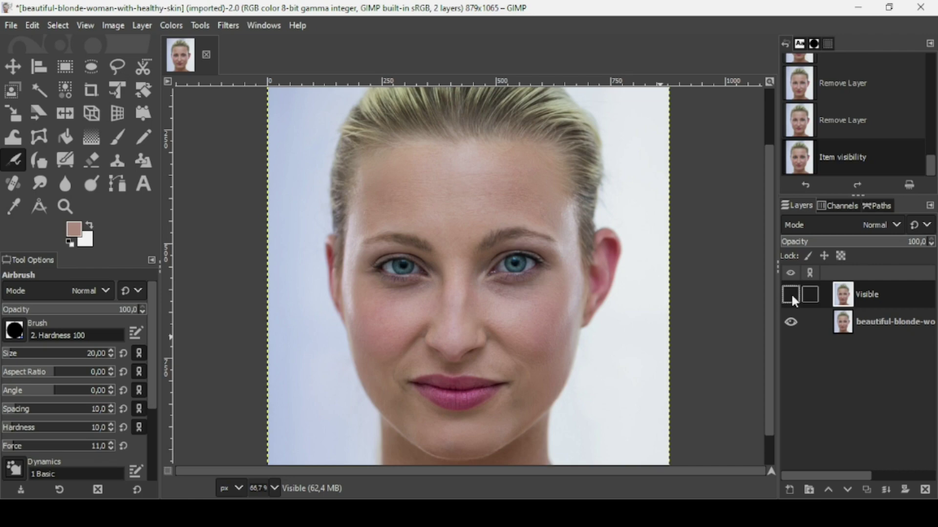
key(minus)
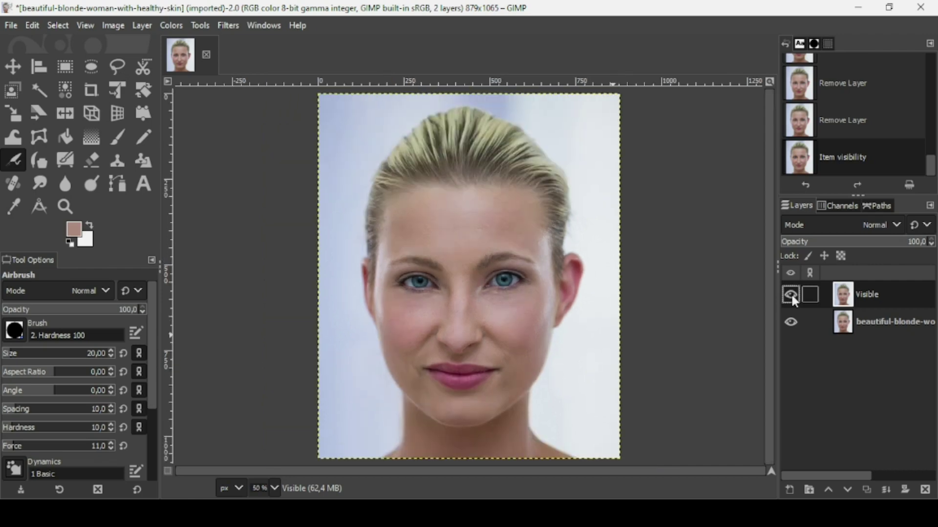
click(791, 294)
click(791, 294)
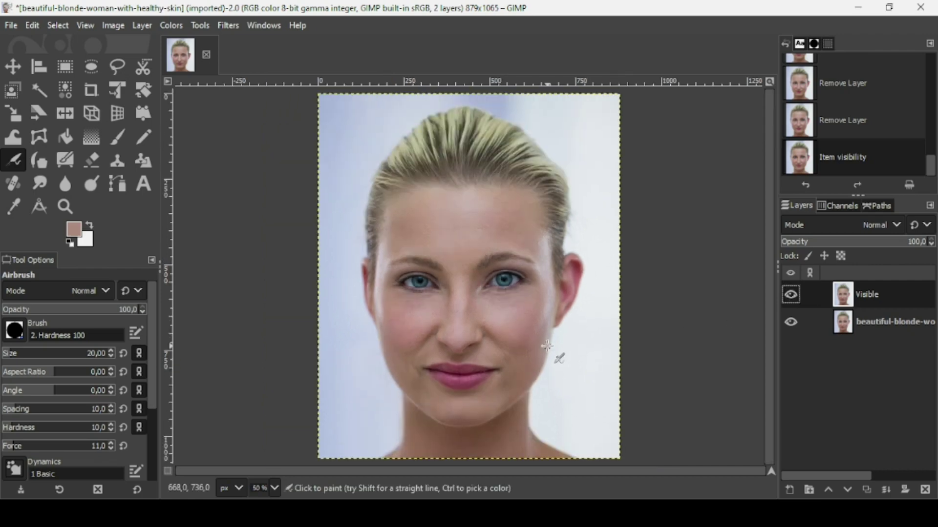
scroll(547, 344, up, 3)
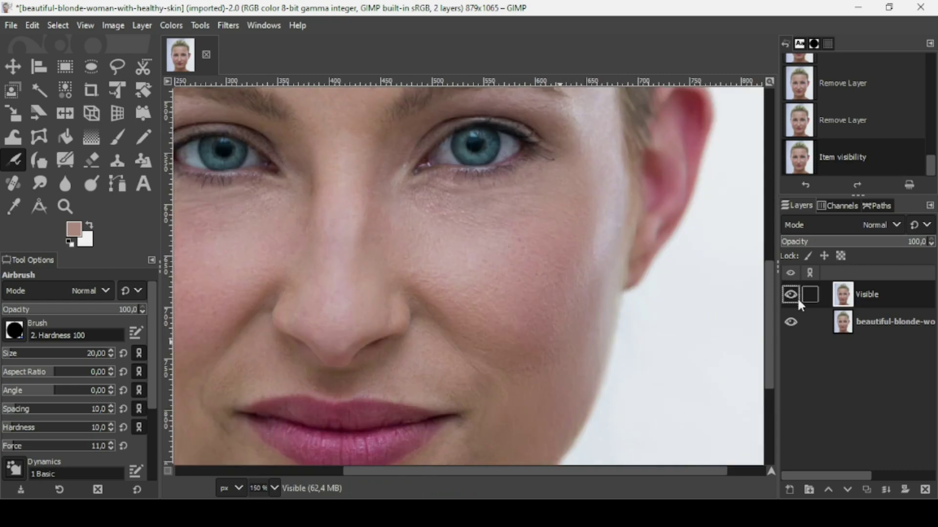
click(791, 295)
key(shift+ctrl+j)
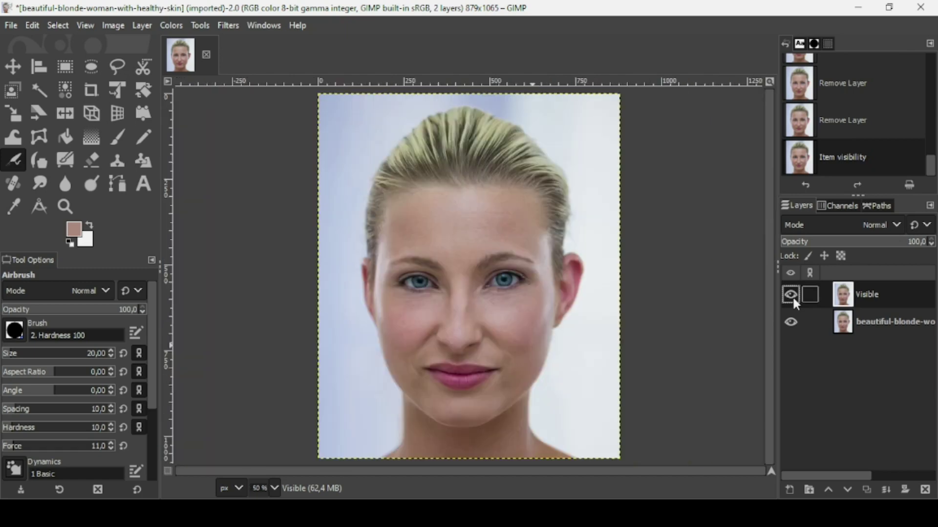